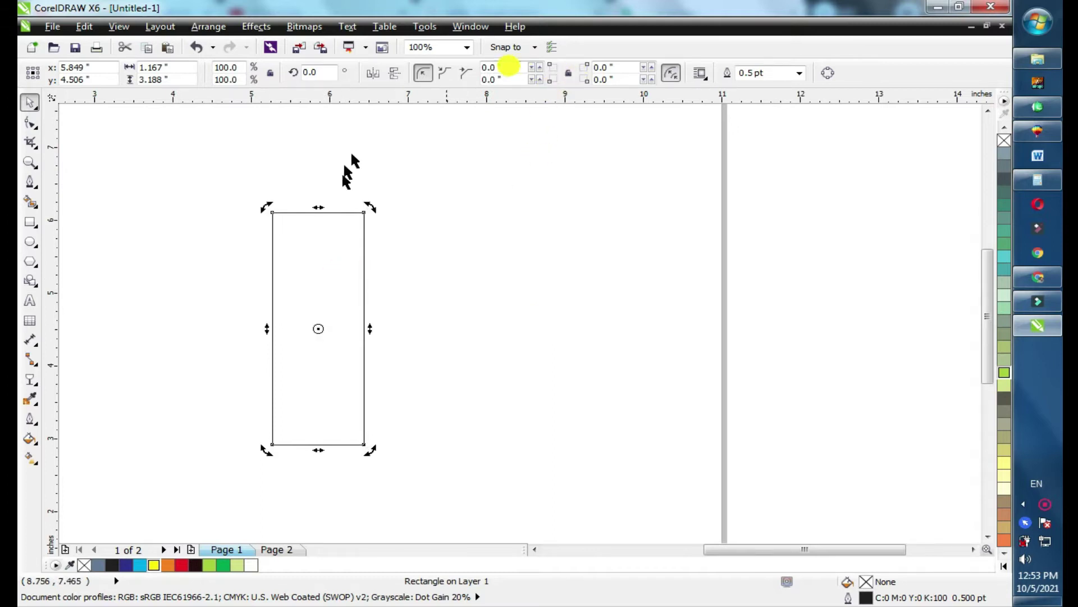
Round all four rectangle corners fully and narrow the shape to about 1.04 inches, shifting it slightly right and down.
click(32, 124)
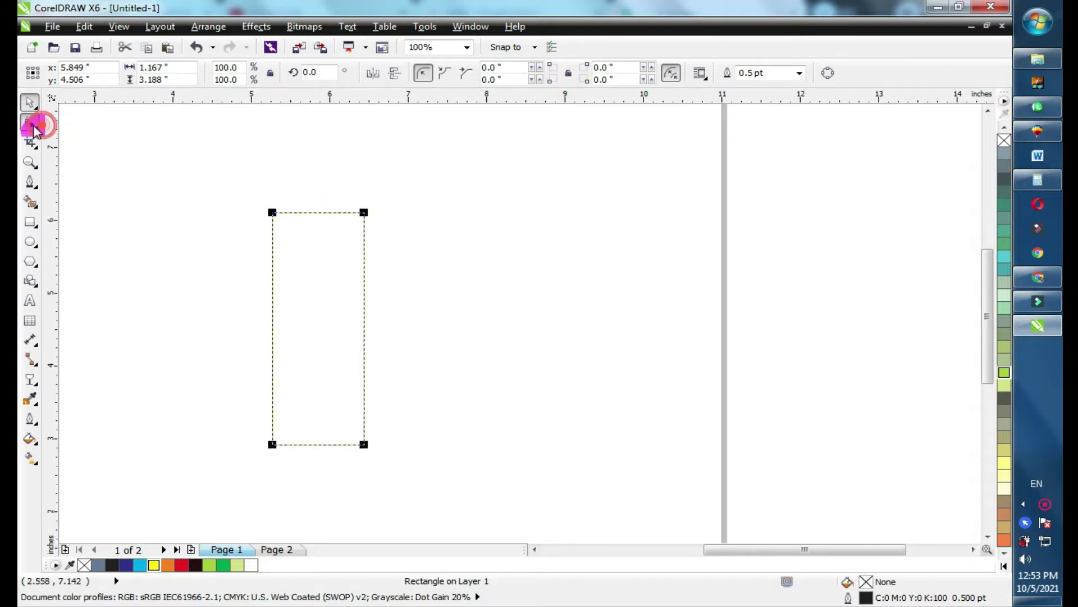
drag(363, 214, 366, 272)
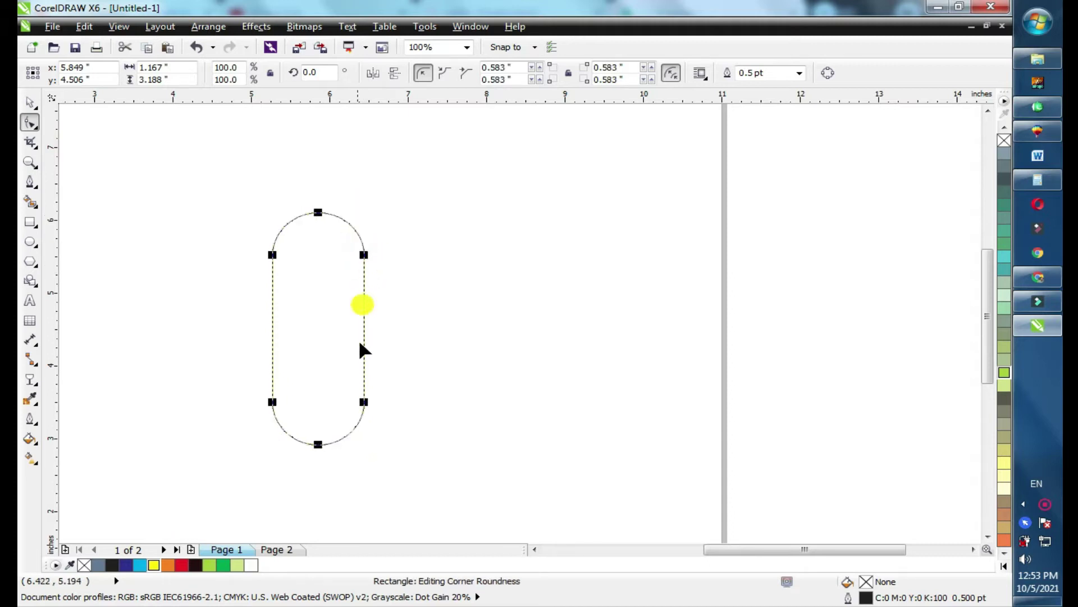
click(31, 103)
drag(364, 328, 359, 338)
click(349, 289)
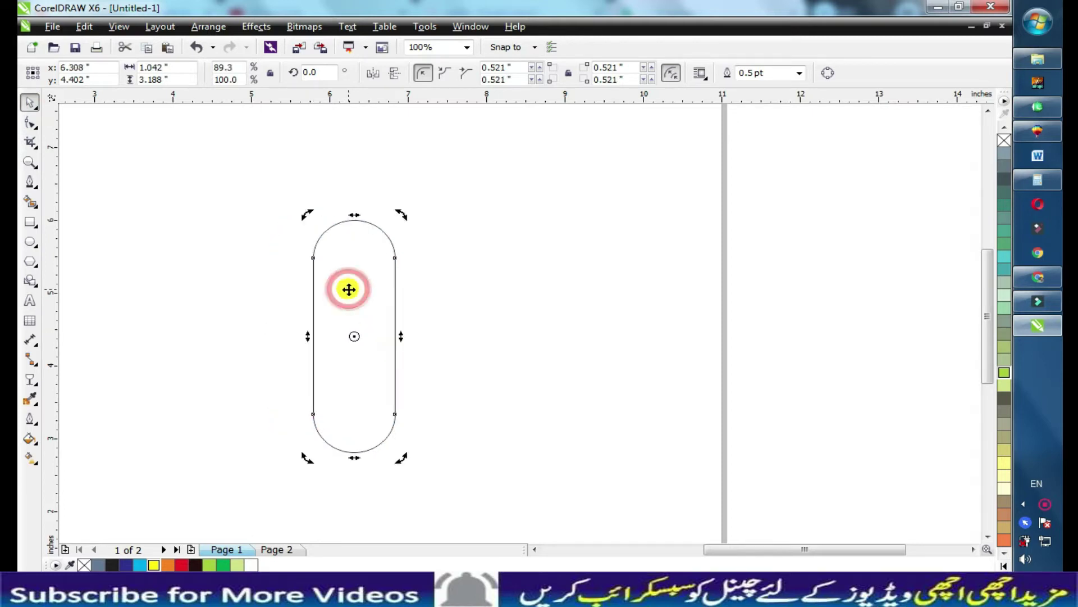
Copy the upright rounded bar and paste a duplicate in place.
right_click(347, 295)
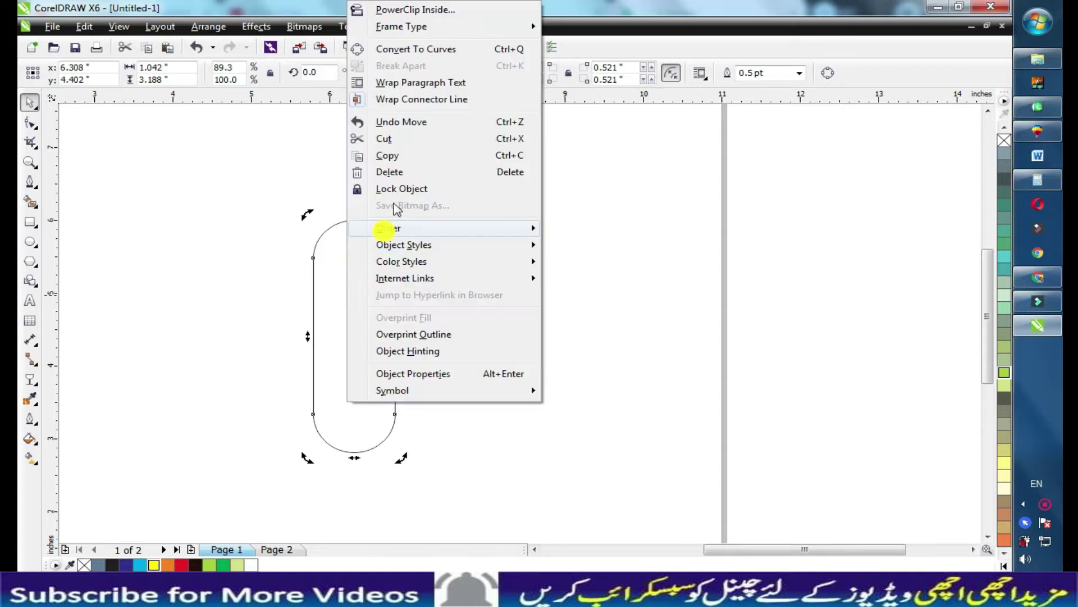
click(396, 157)
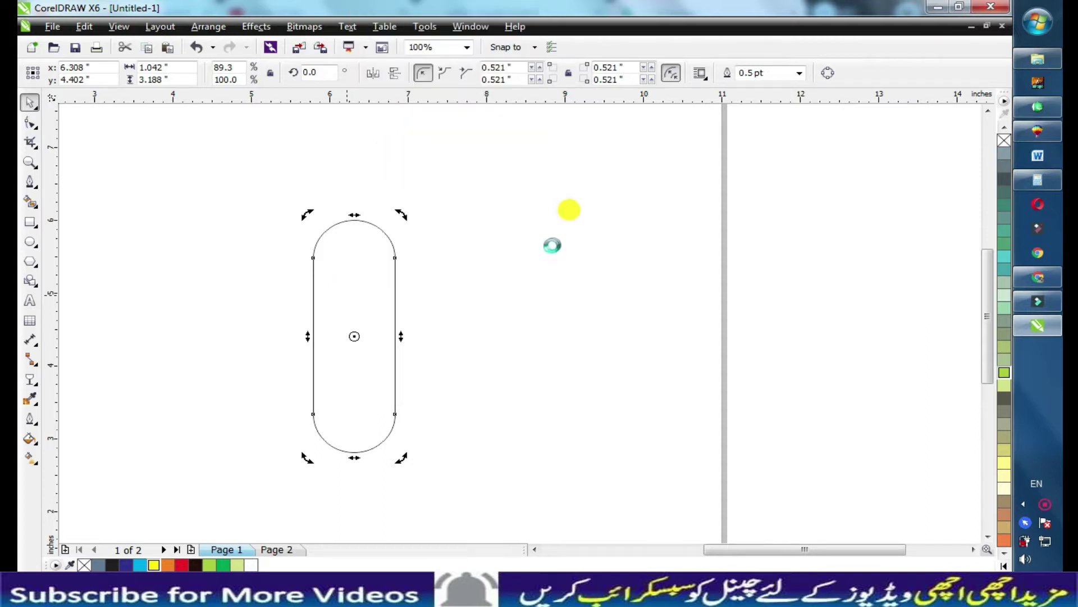
right_click(558, 257)
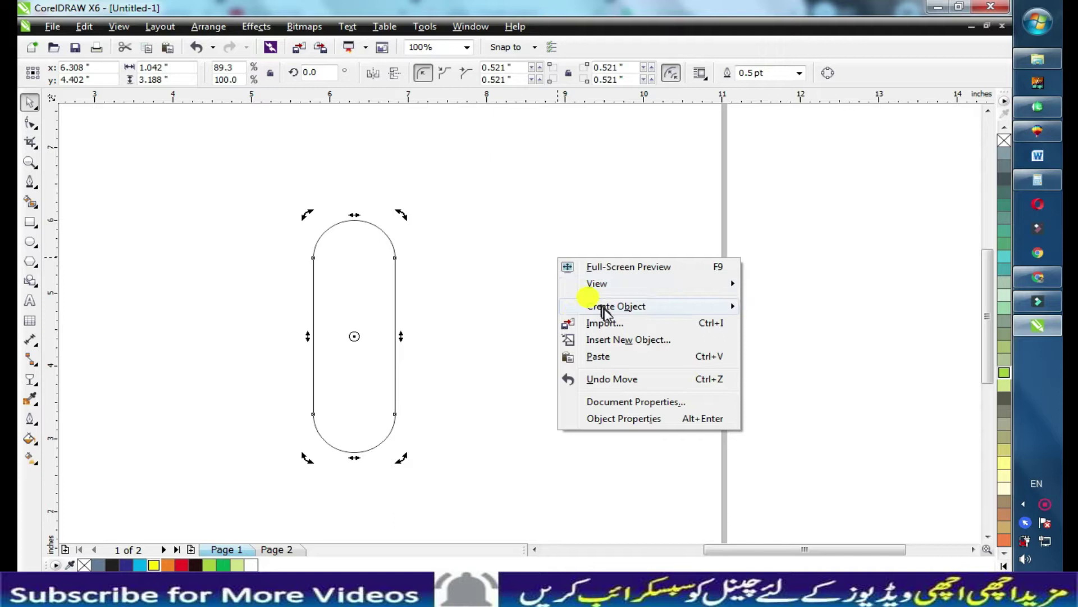
click(604, 356)
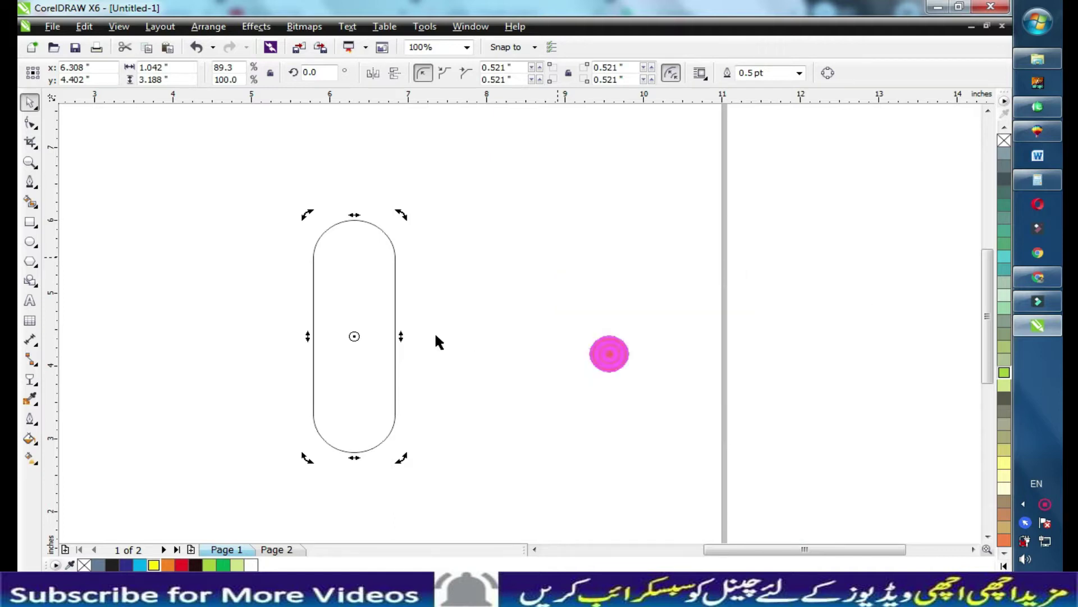
Rotate the pasted bar to 270 degrees and move it across the upright bar's upper end to form a T.
drag(403, 273, 491, 279)
click(491, 272)
drag(530, 212, 625, 392)
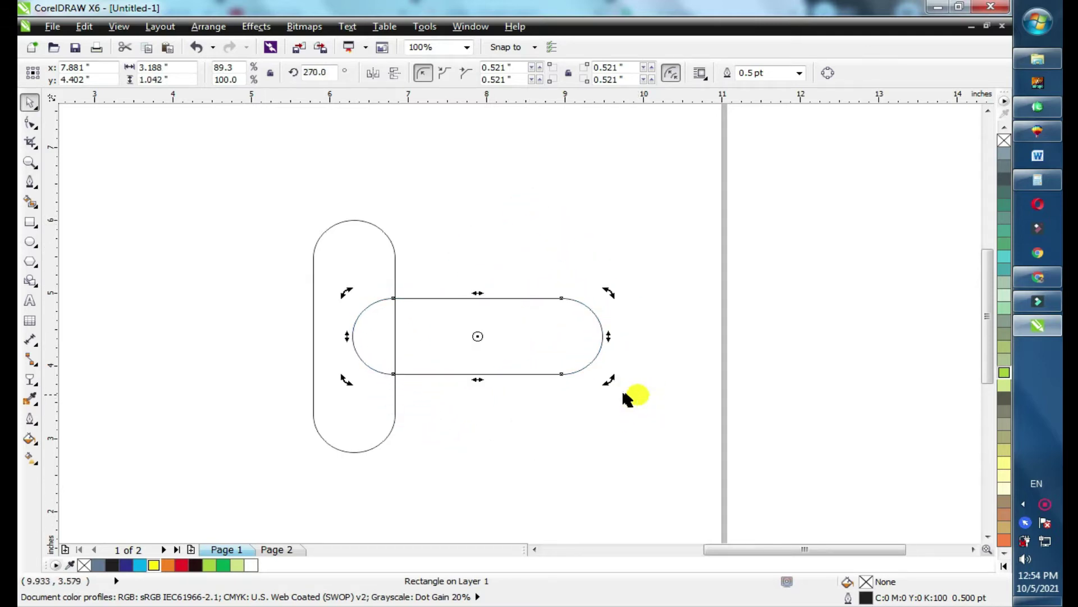
drag(505, 329, 413, 254)
Align the tops of the two bars and centre the horizontal bar over the upright one.
shift+click(369, 342)
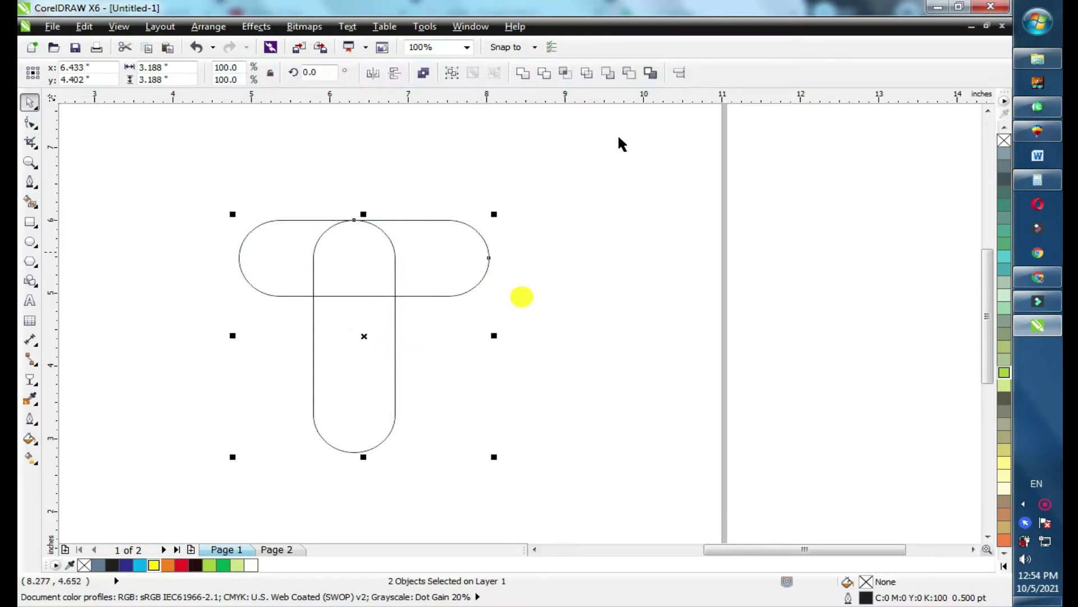
click(682, 76)
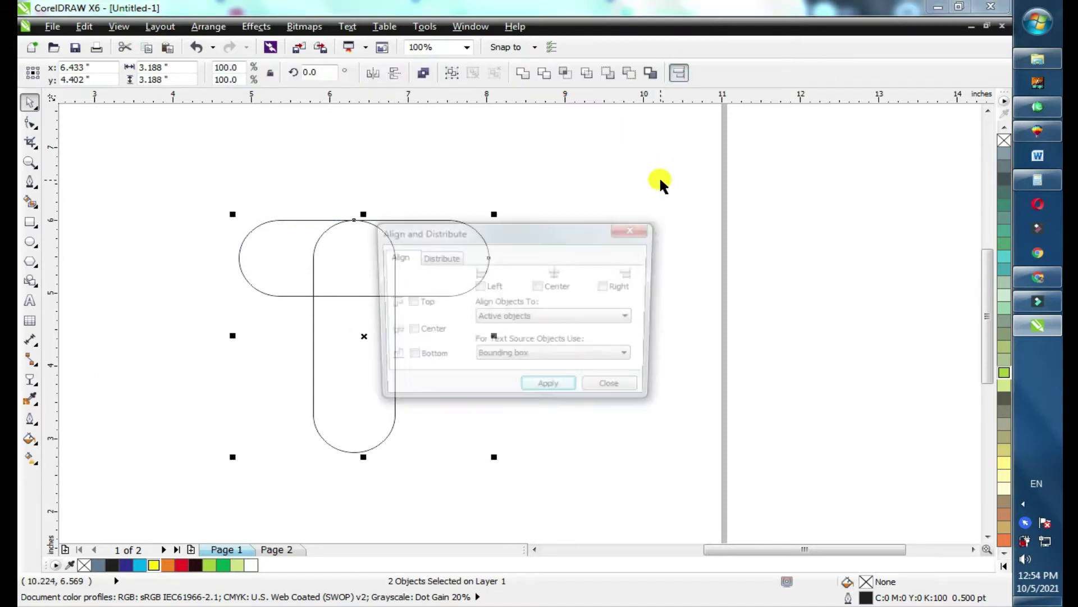
click(443, 257)
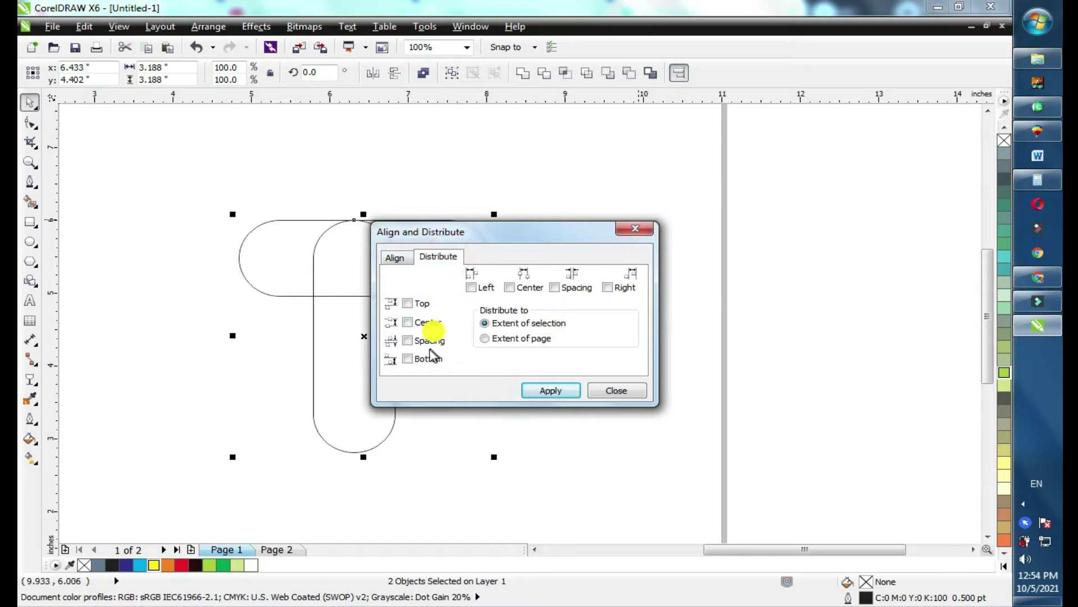
click(404, 253)
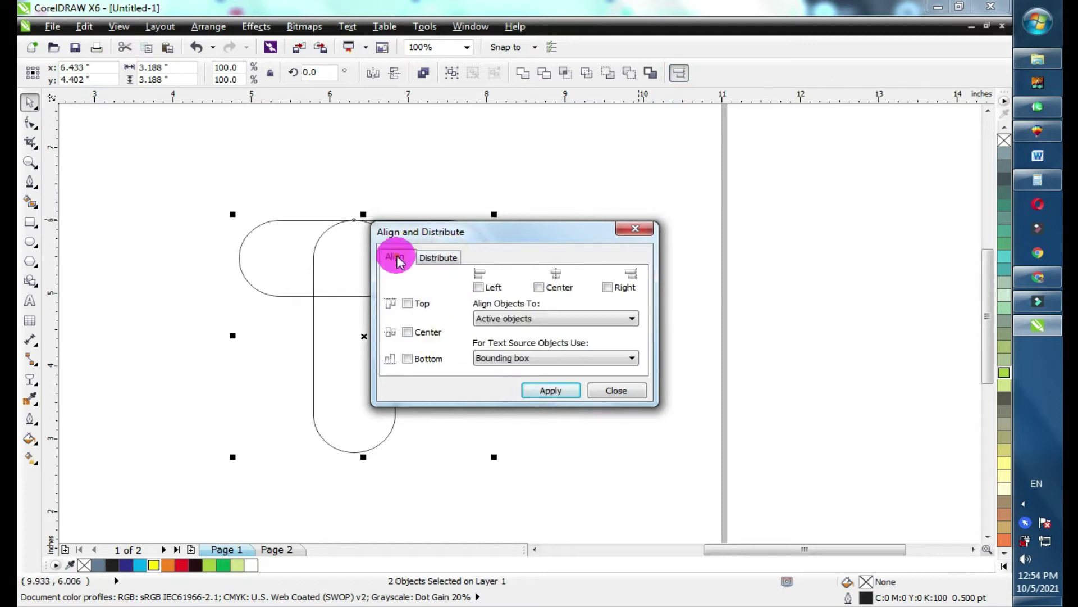
click(421, 335)
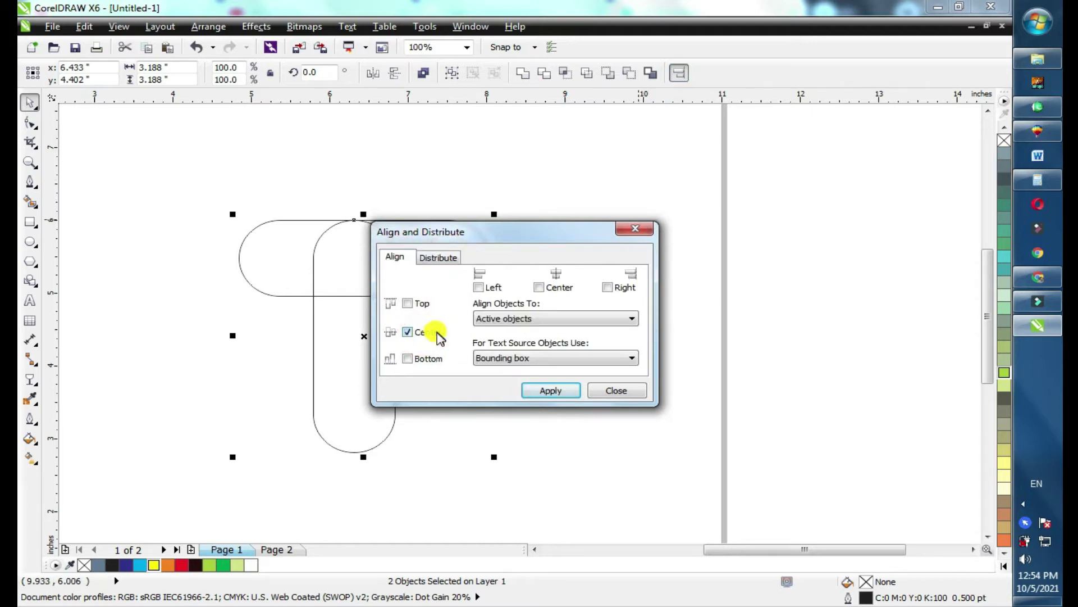
click(419, 305)
click(530, 388)
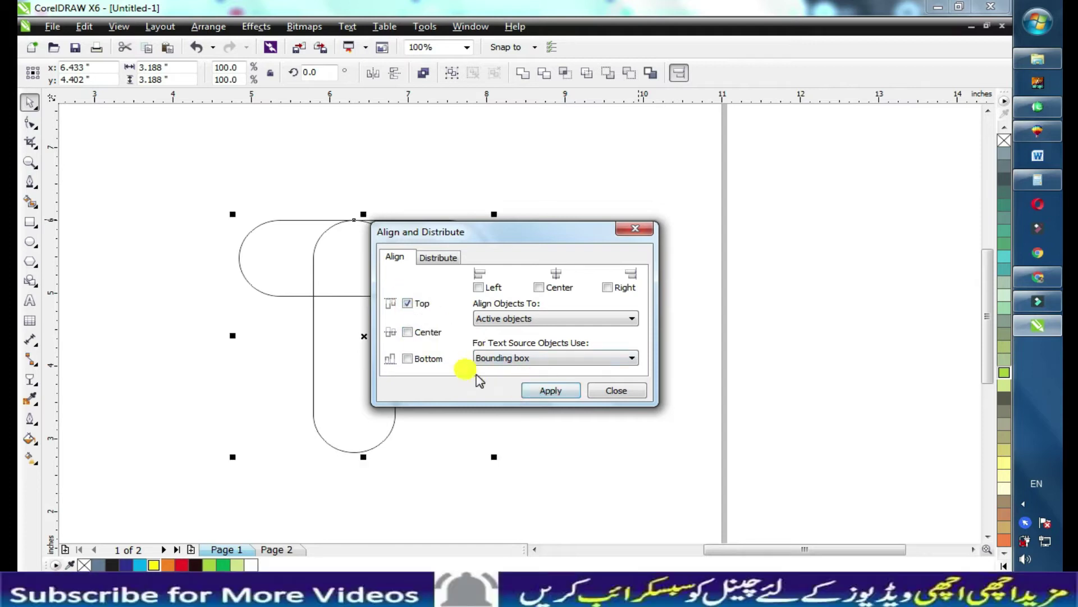
key(Escape)
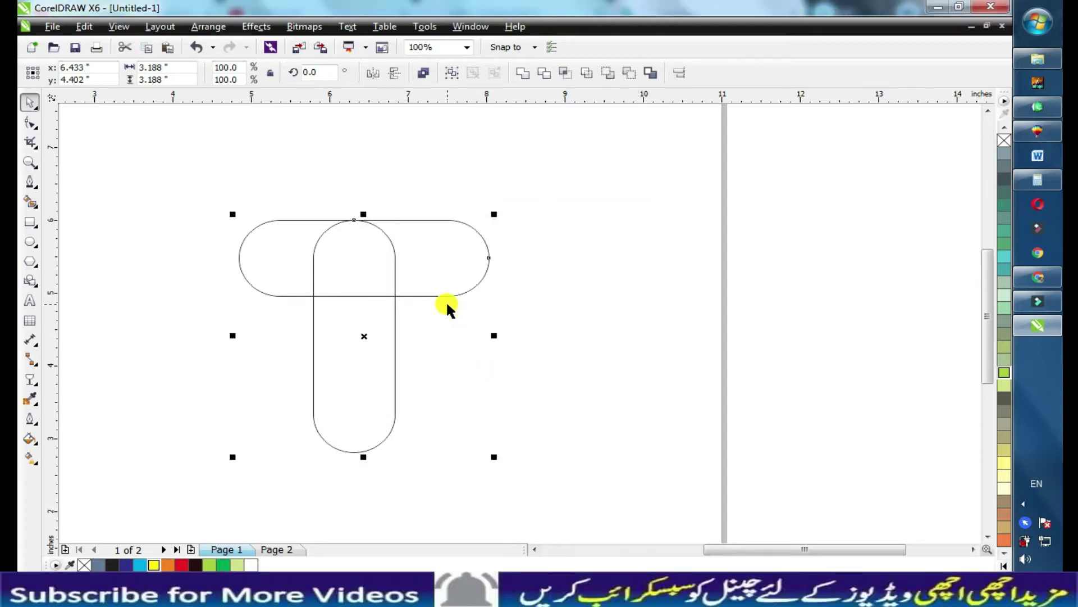
drag(447, 304, 437, 304)
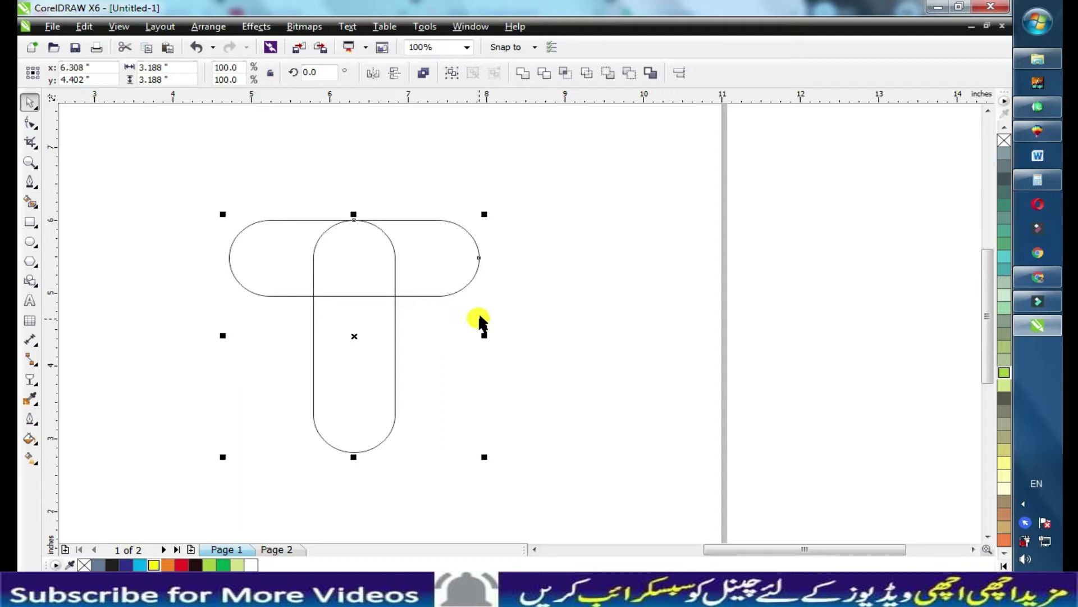
Smart-fill the right, overlap, left and stem regions of the T in blue-grey with a 0.5 pt black outline.
scroll(243, 215, up, 2)
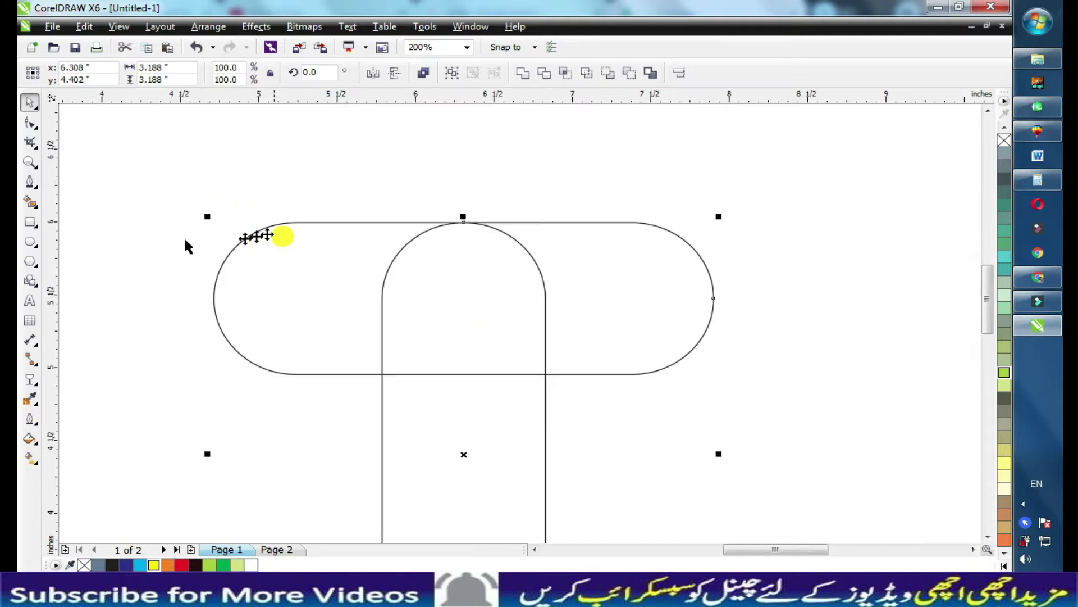
click(30, 201)
click(606, 283)
click(500, 306)
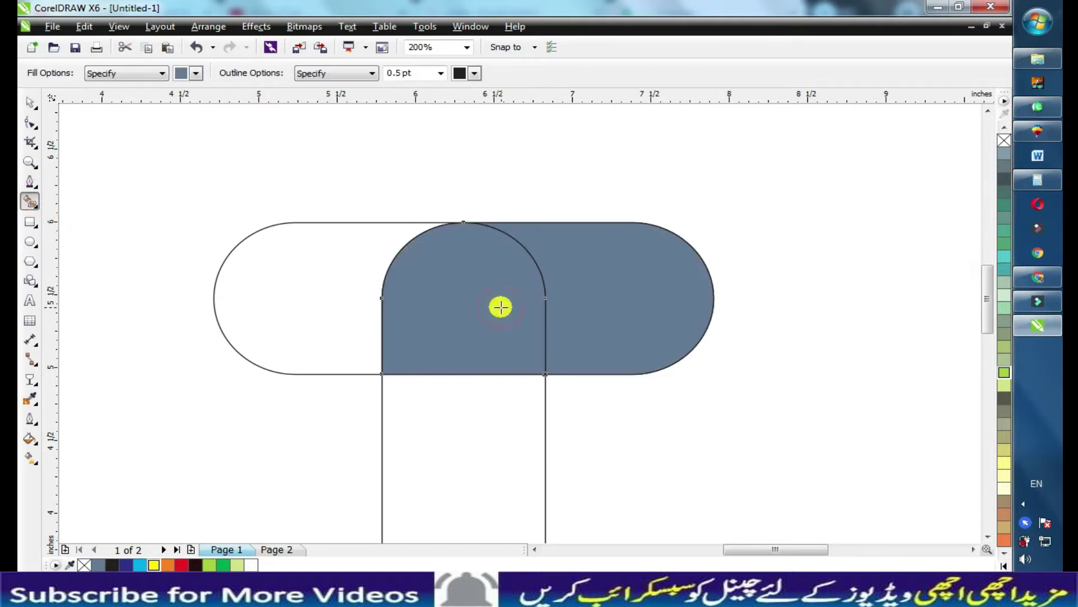
click(340, 318)
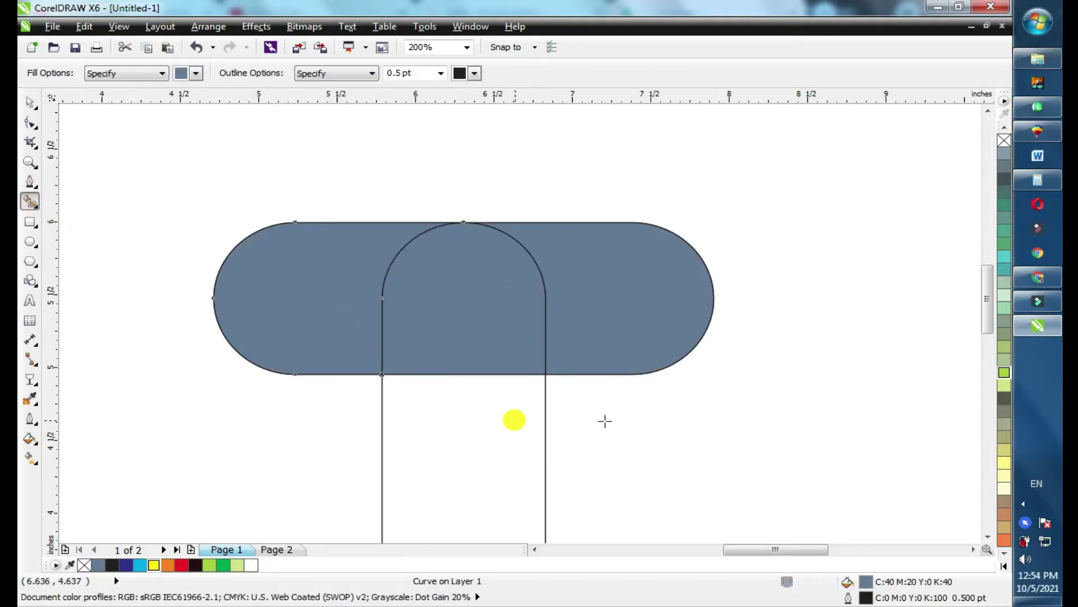
click(525, 440)
key(space)
click(629, 422)
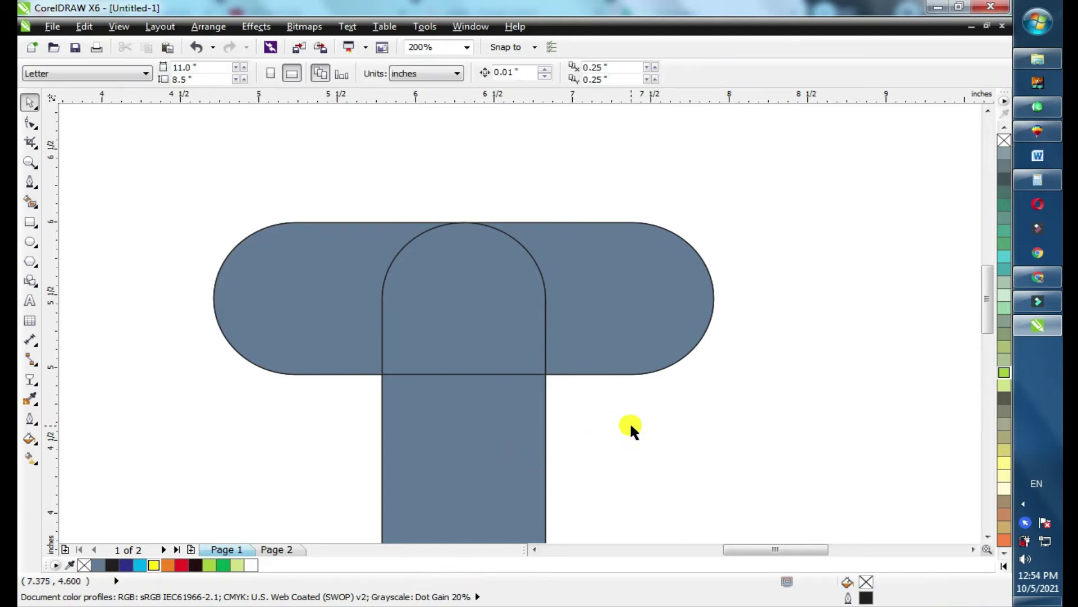
Move the four filled pieces together about 2.5 inches left, and delete the two unfilled original bars.
scroll(629, 422, down, 1)
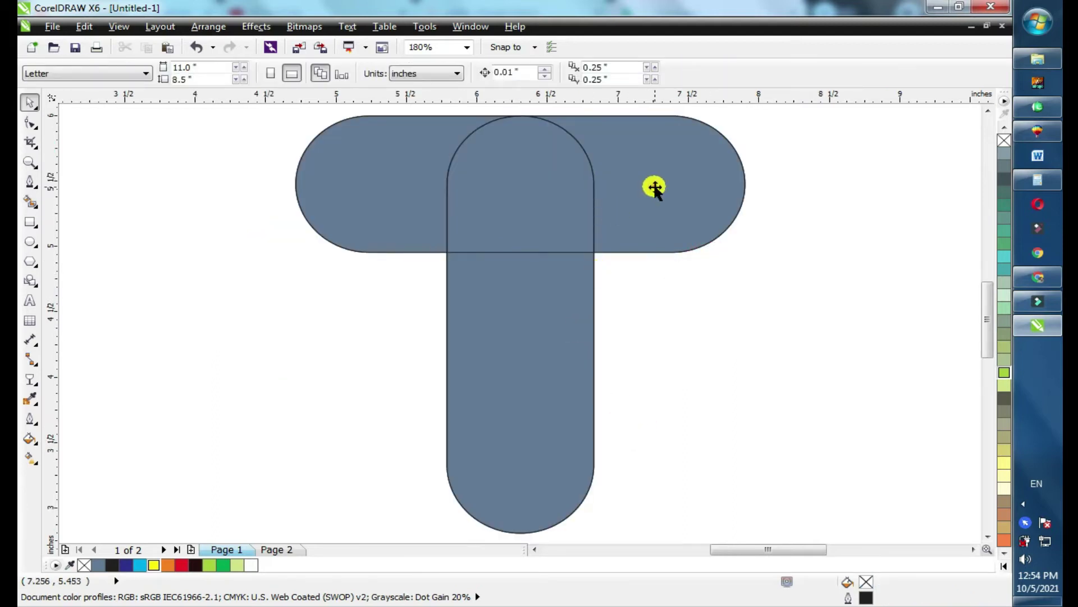
click(560, 192)
shift+click(414, 185)
shift+click(494, 342)
drag(539, 389, 186, 402)
click(540, 346)
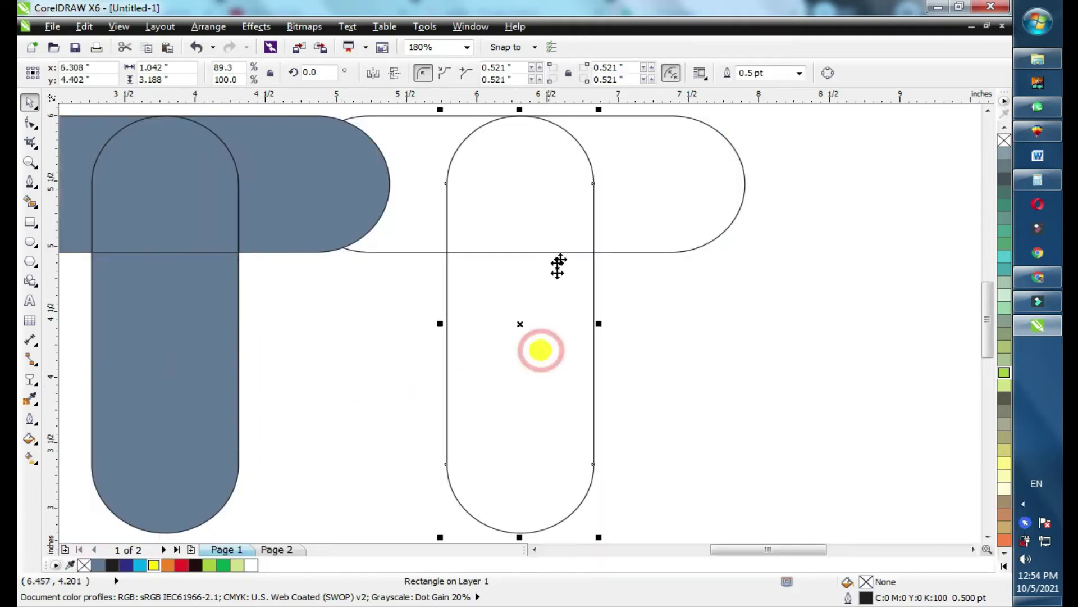
key(Delete)
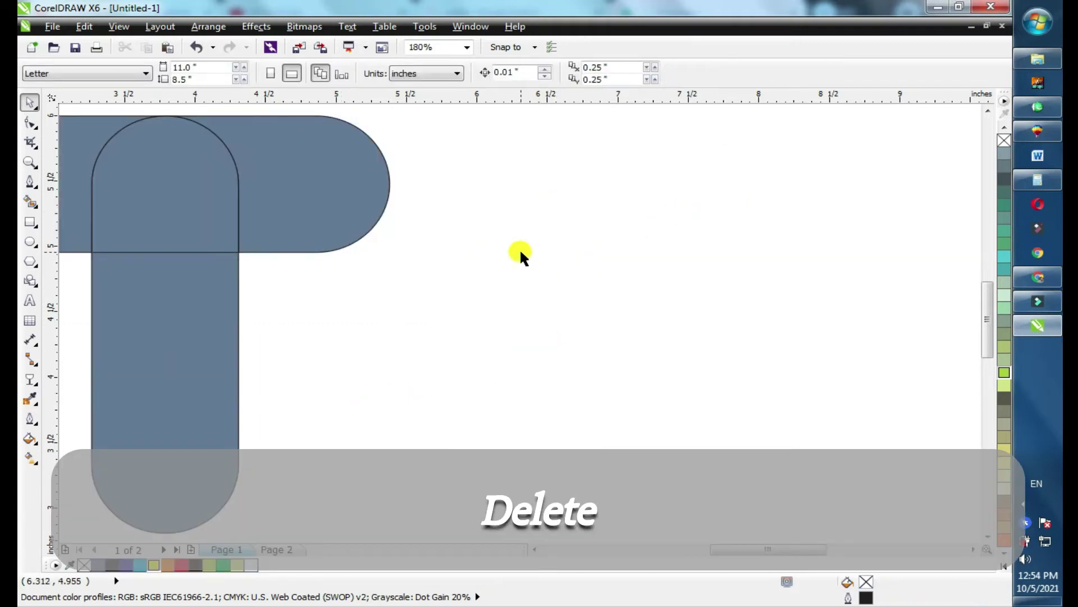
Weld the crossbar's right-hand piece and the overlap piece into one shape.
scroll(520, 248, left, 5)
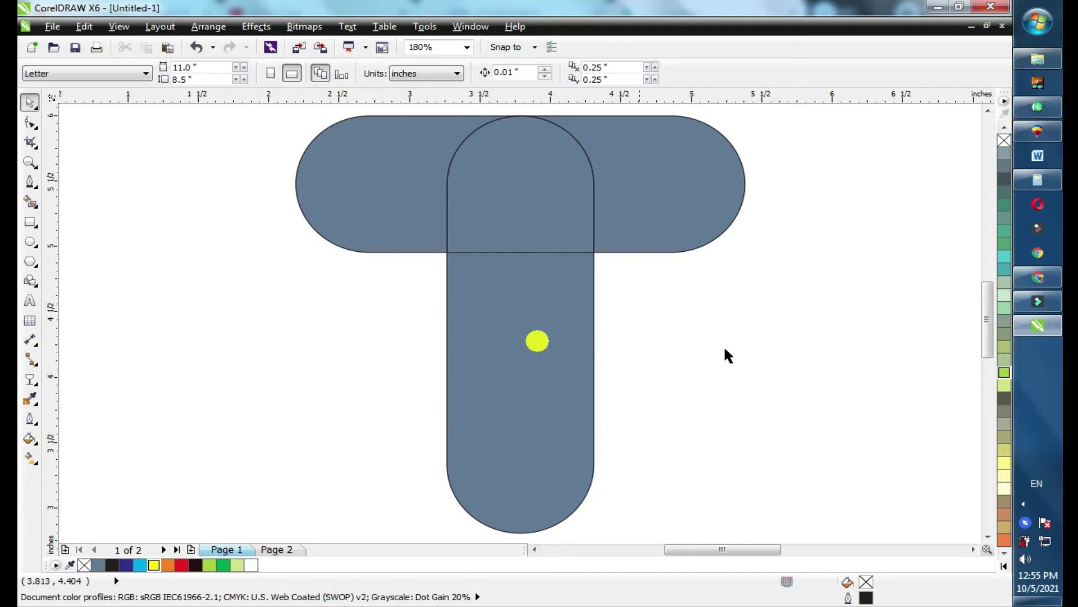
click(665, 196)
shift+click(548, 202)
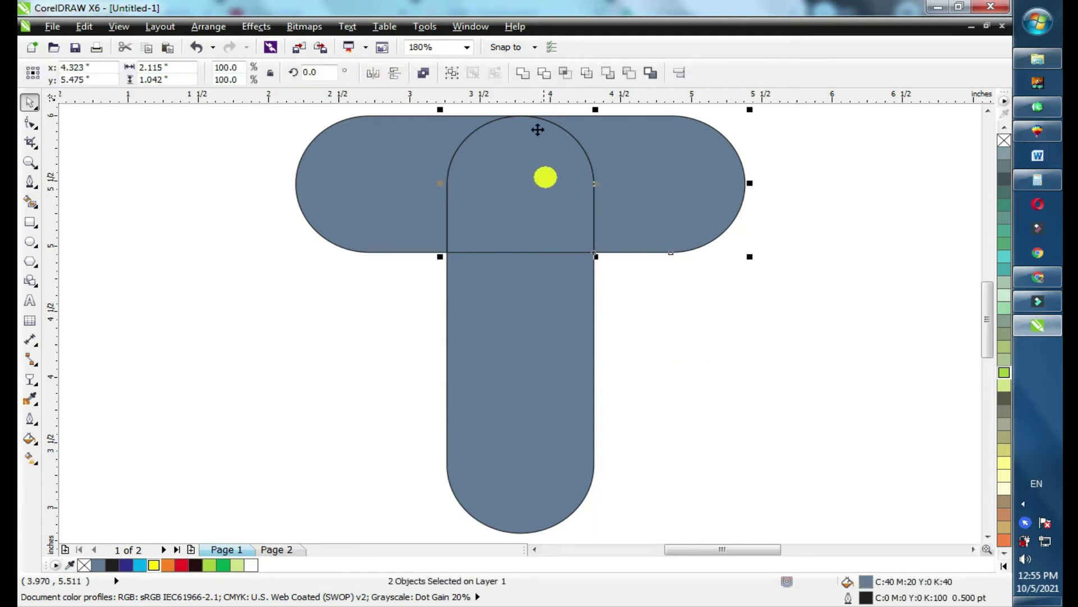
click(523, 73)
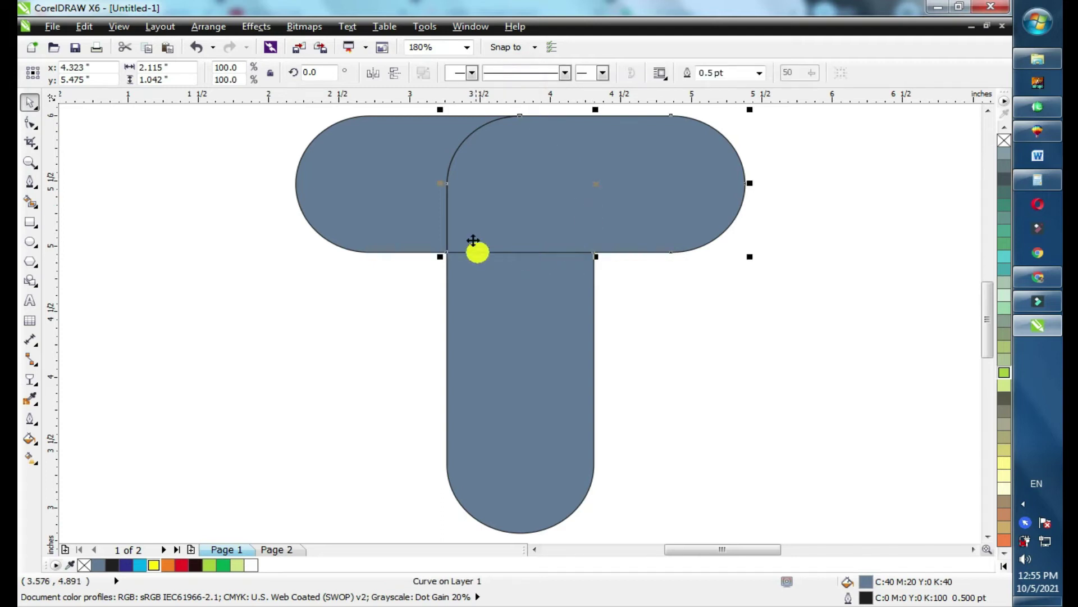
drag(499, 305, 506, 337)
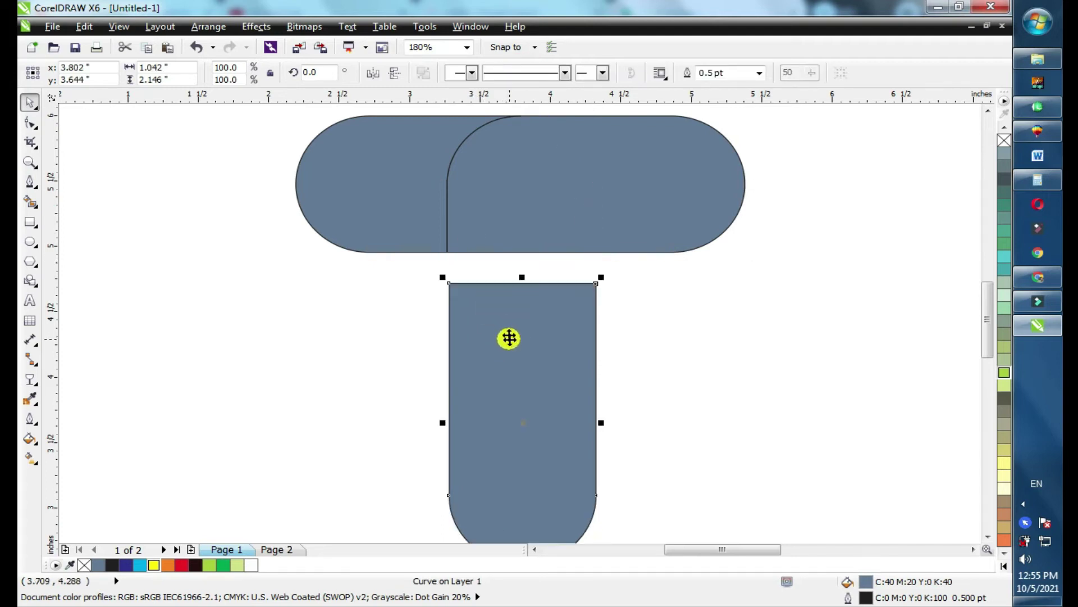
key(ctrl+z)
Pull the welded piece's lower-left node about 0.8 inch down along the stem's left edge.
click(502, 240)
click(32, 123)
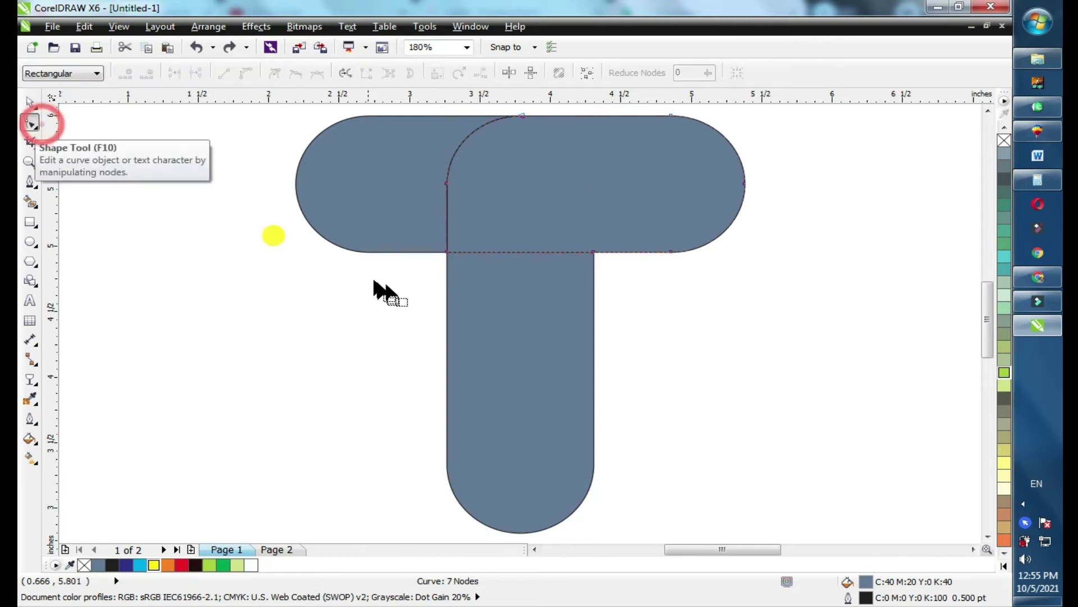
drag(447, 254, 453, 358)
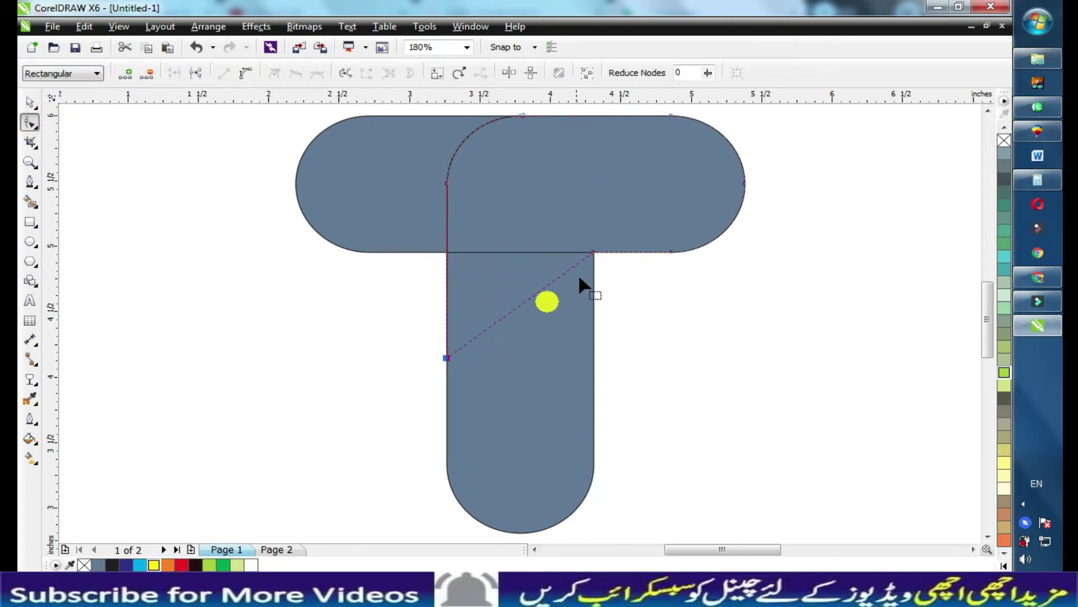
Convert the slanted edge to a curve bowed toward the upper left, and delete the node at the inner corner.
click(528, 298)
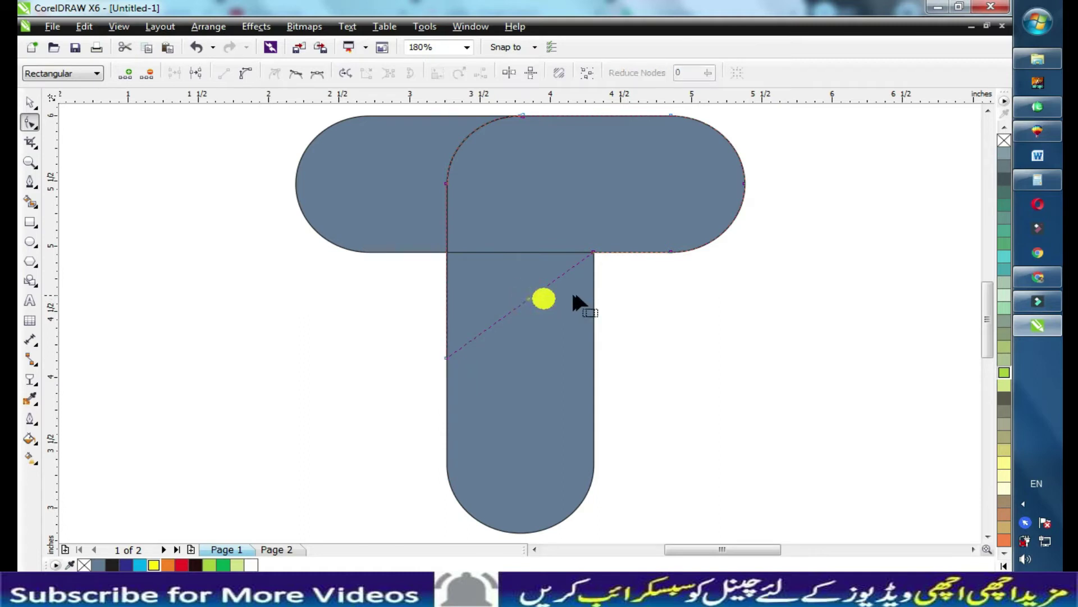
click(245, 72)
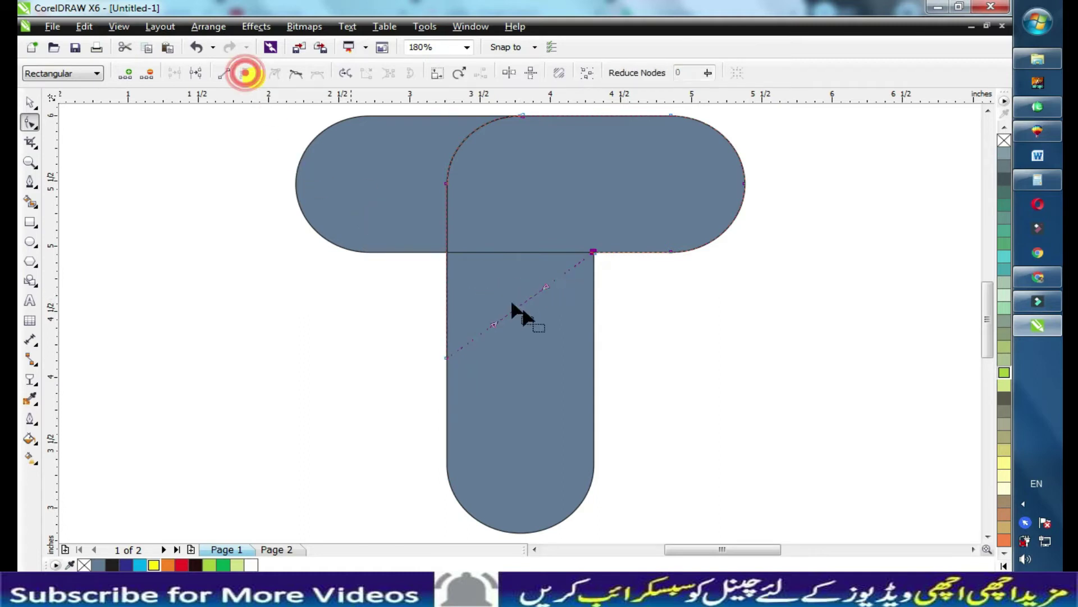
drag(528, 298, 486, 280)
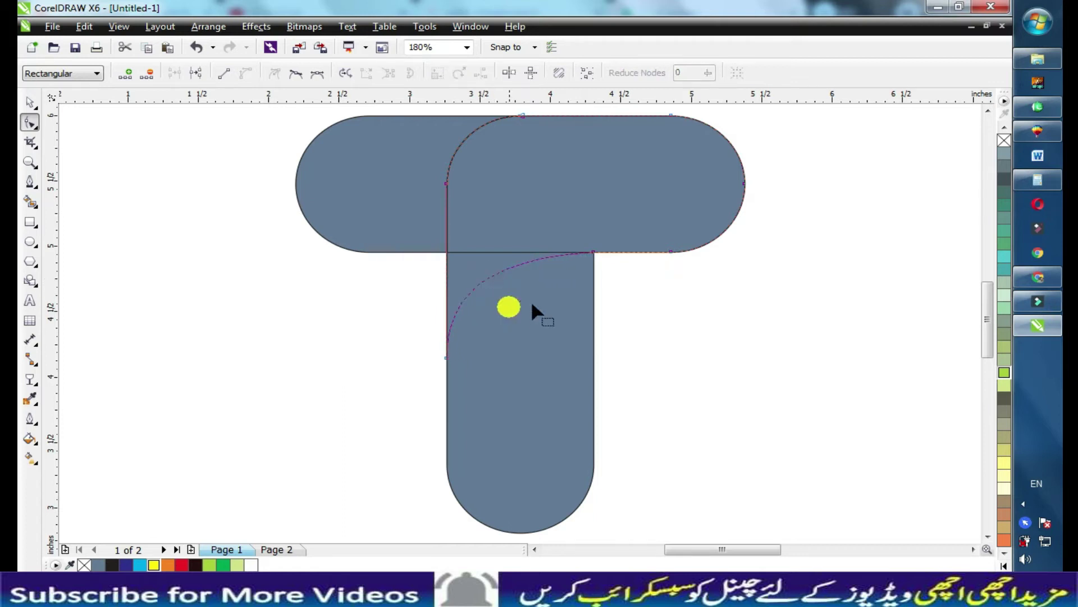
drag(568, 224, 612, 272)
key(Delete)
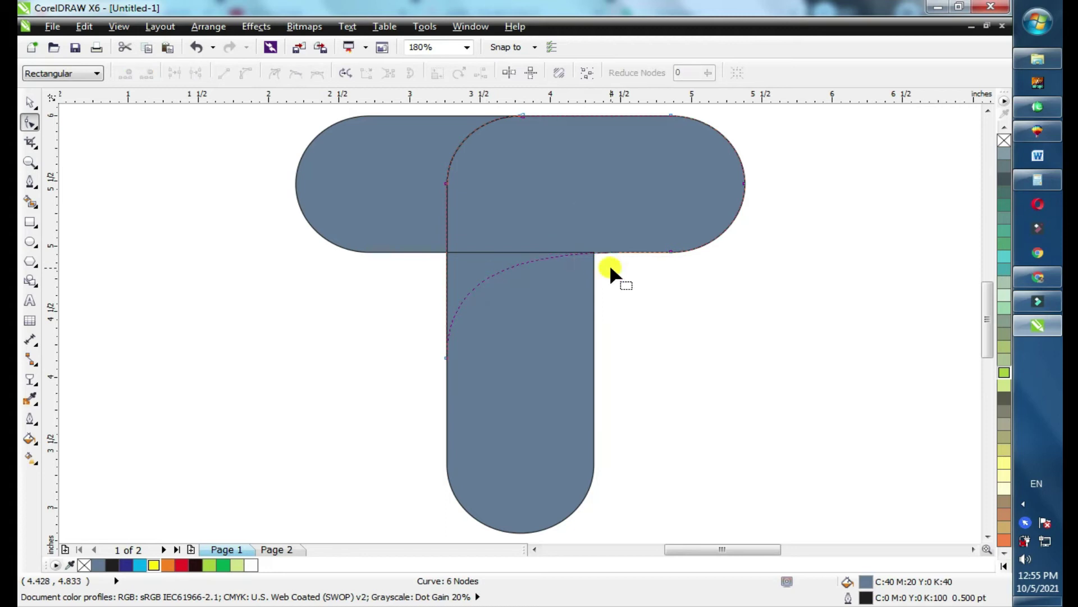
key(space)
drag(585, 229, 611, 229)
key(ctrl+z)
key(ctrl+shift+z)
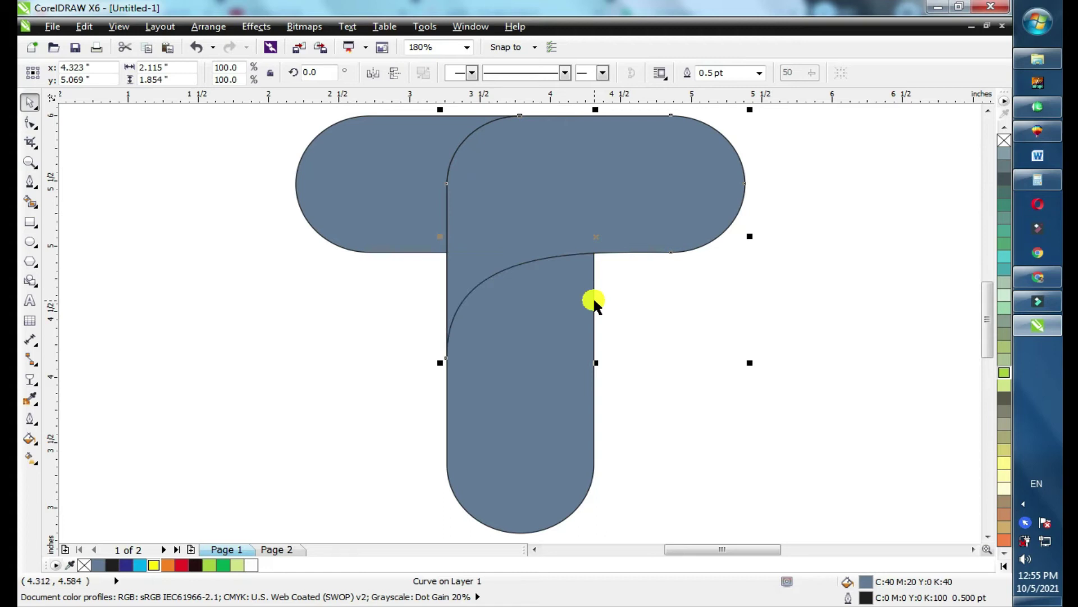
Arrange the welded curved piece in front of the stem, then deselect it.
right_click(687, 186)
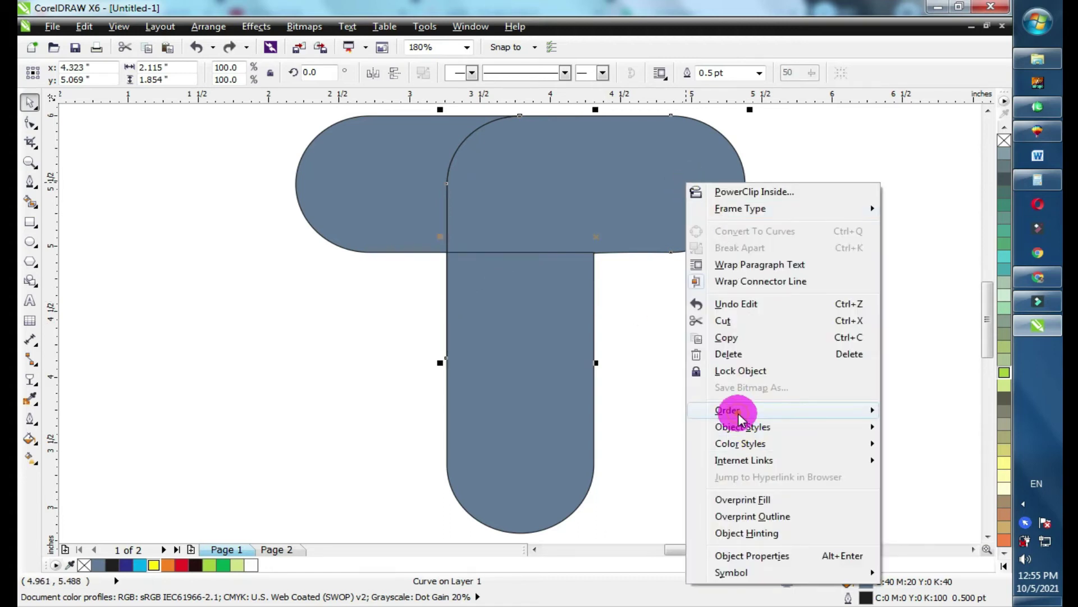
mouse_move(730, 410)
click(556, 414)
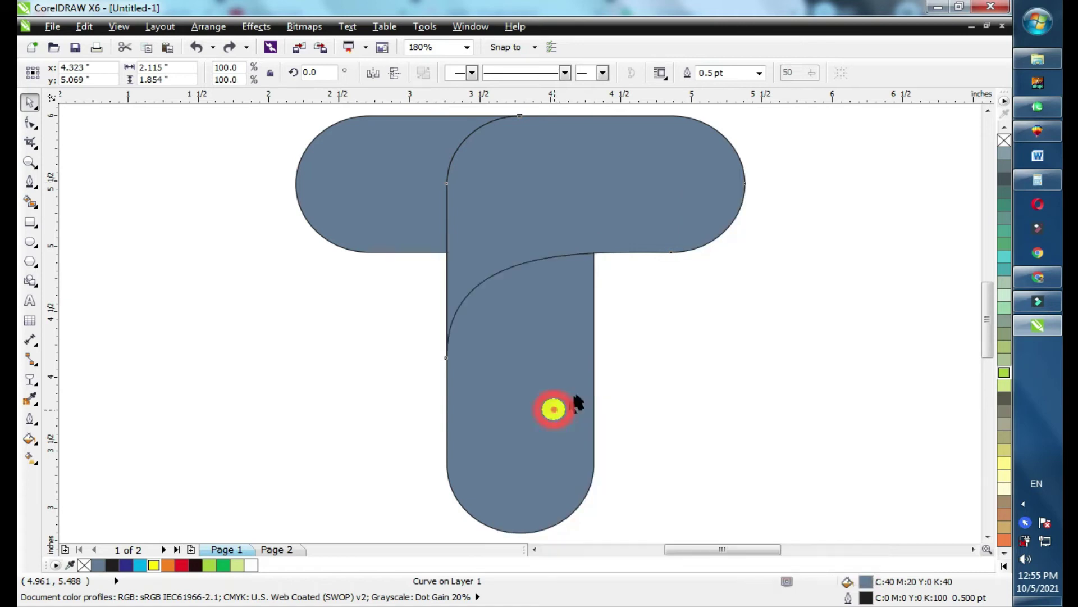
click(829, 327)
double_click(526, 249)
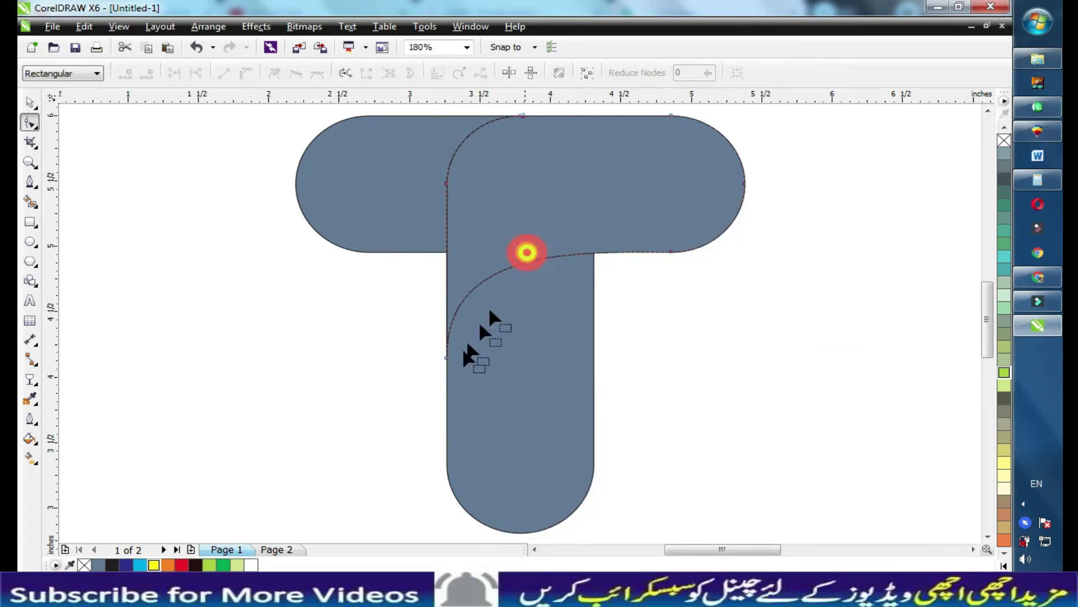
click(444, 356)
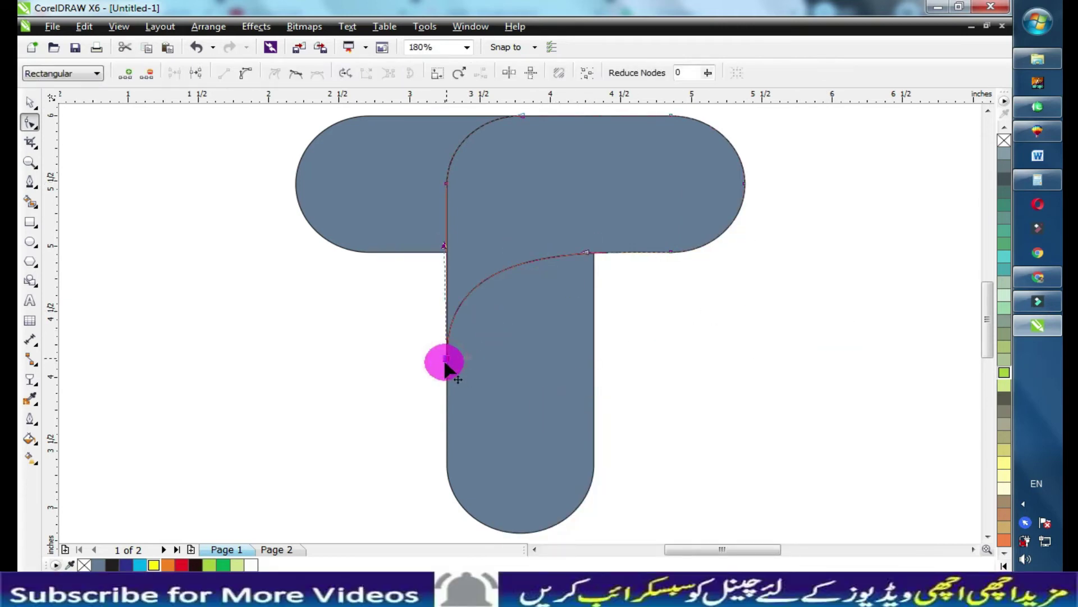
click(626, 297)
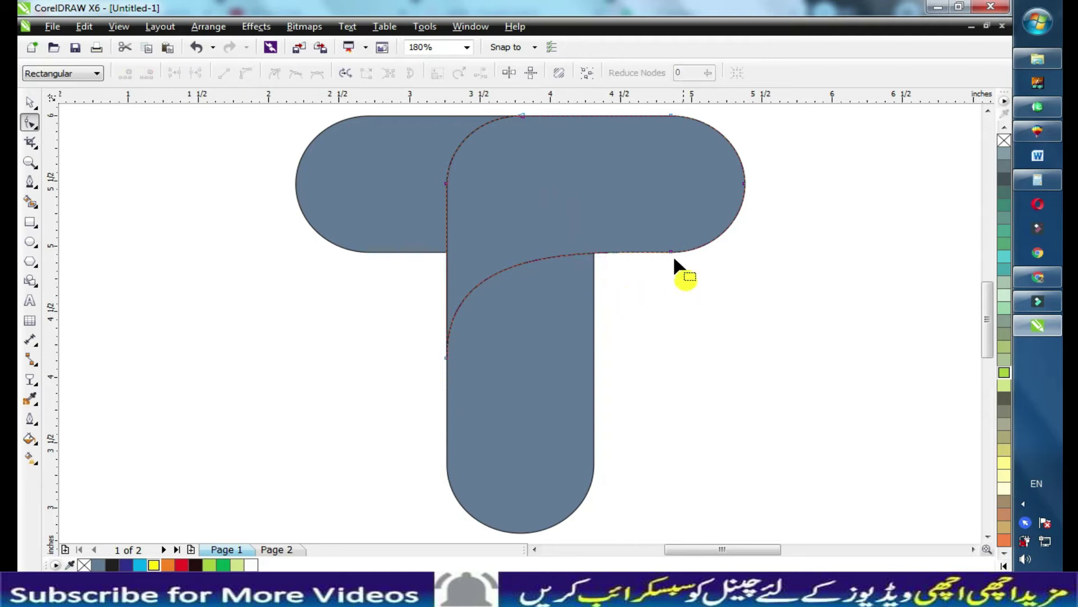
key(space)
drag(415, 196, 359, 191)
key(ctrl+z)
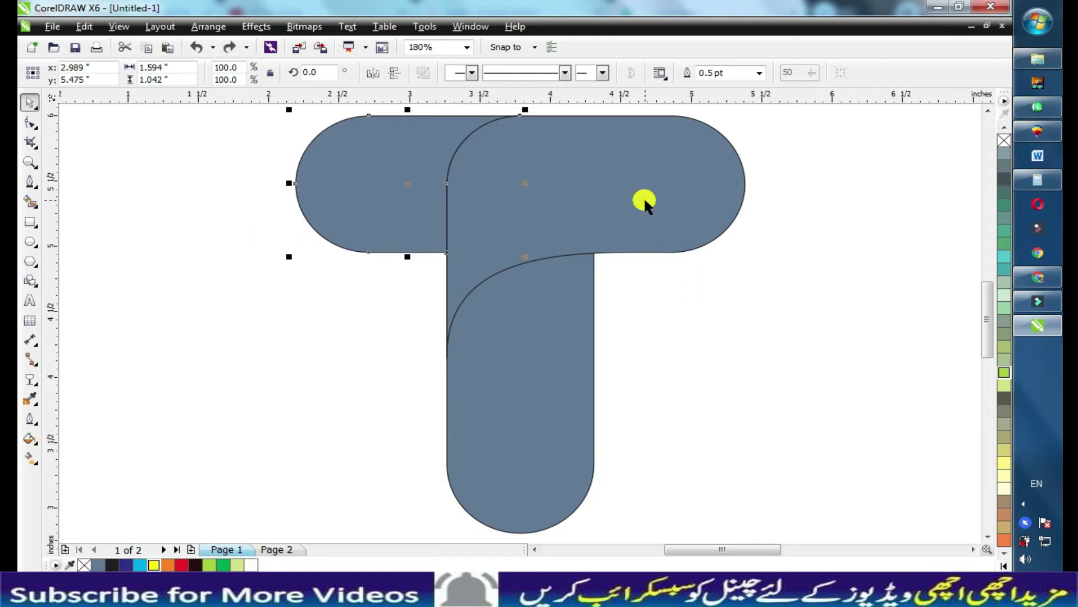
Fill the welded piece with a horizontal linear gradient running from dark maroon at its right end to red at its left edge.
click(645, 201)
click(195, 564)
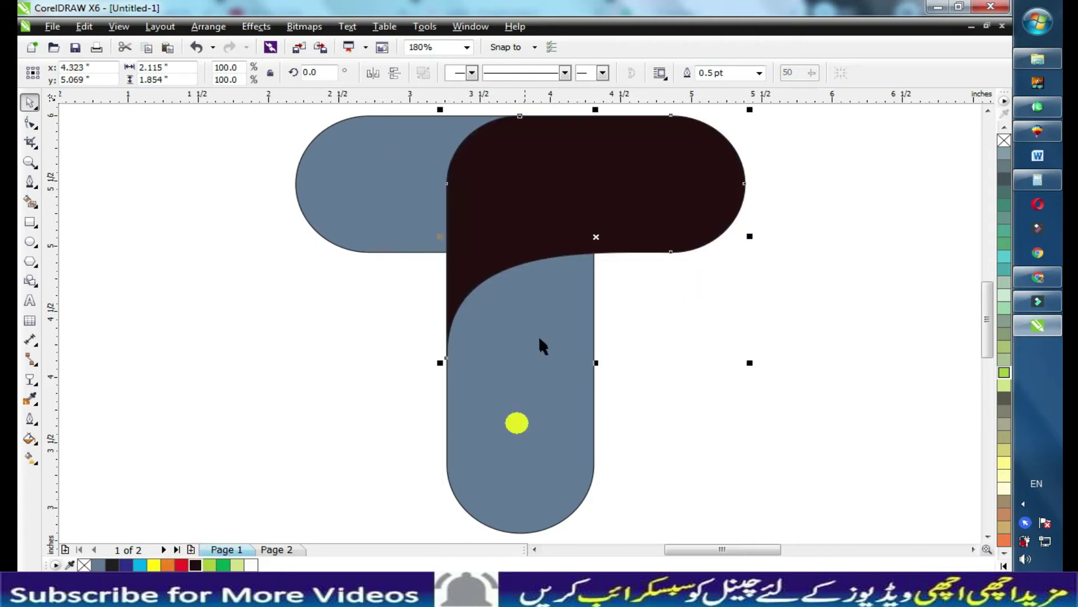
click(29, 457)
drag(705, 180, 482, 180)
click(181, 565)
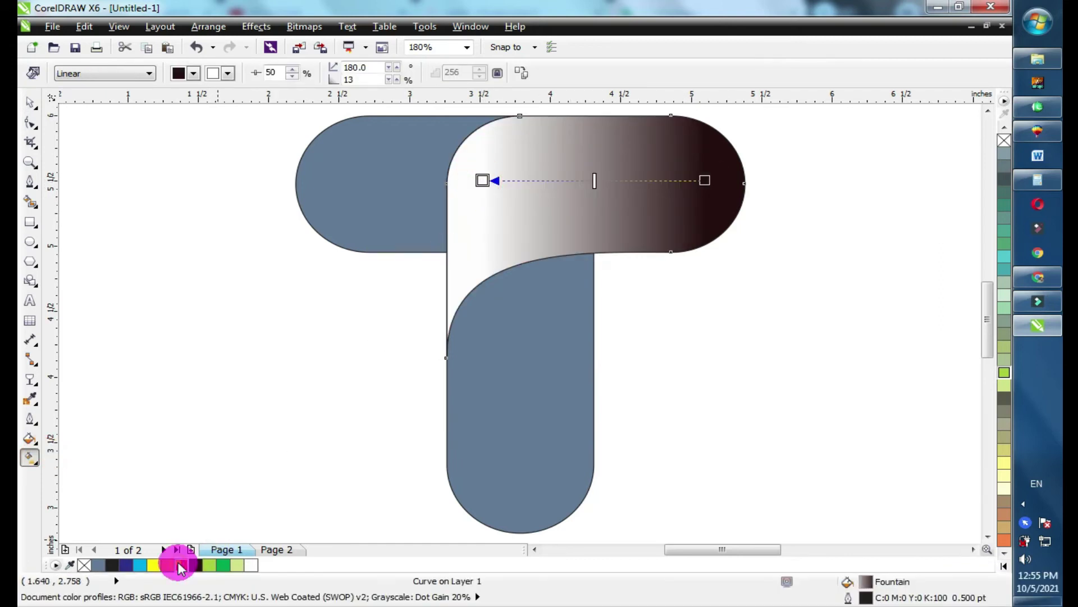
key(space)
Remove the outlines from the stem, the crossbar's left-hand piece and the welded gradient piece.
click(540, 306)
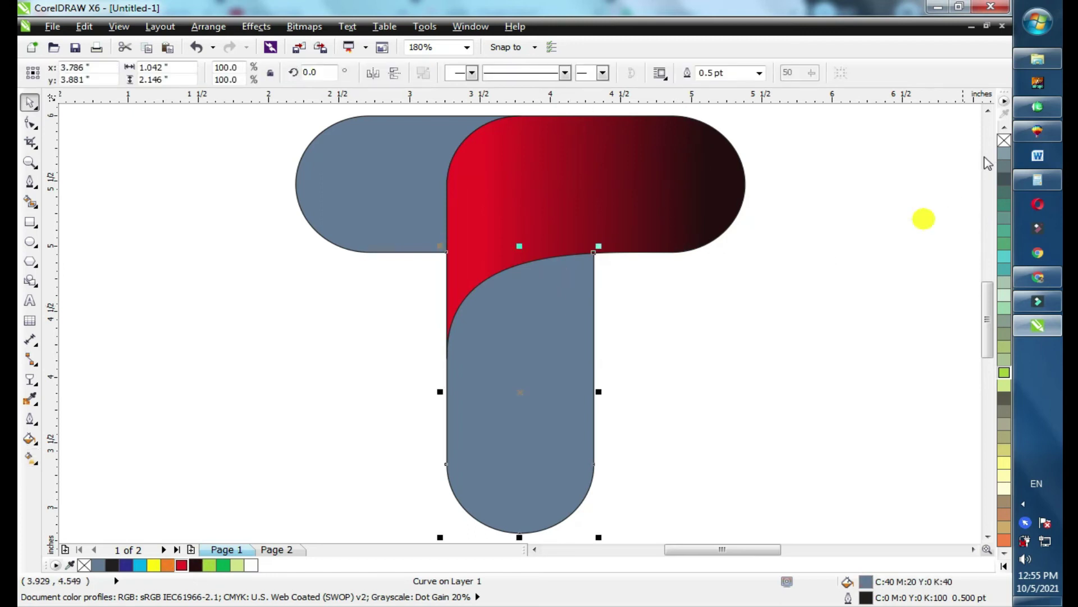
right_click(1006, 142)
click(429, 183)
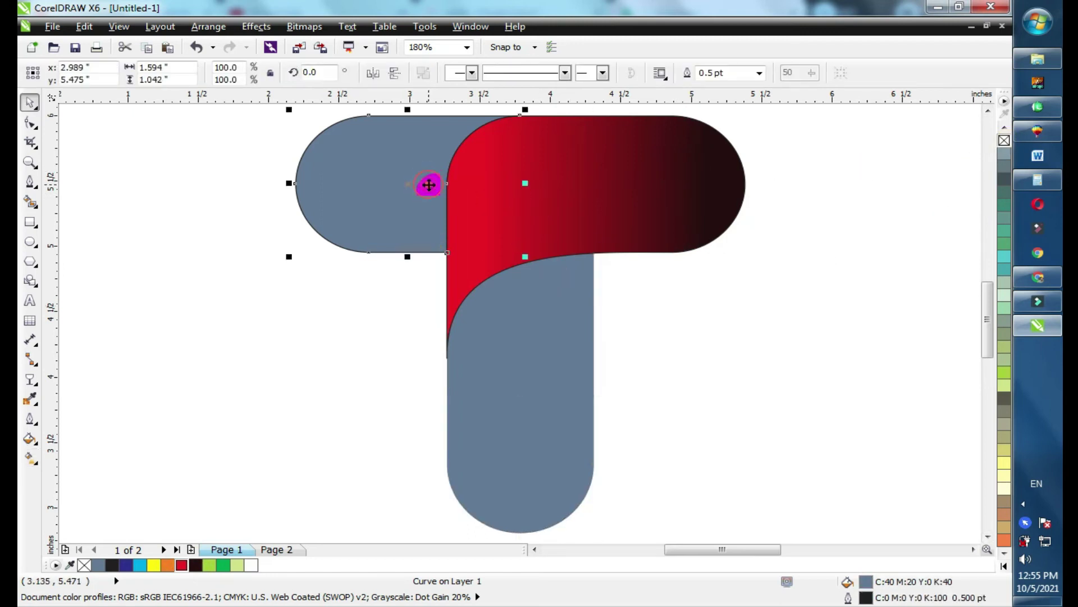
click(611, 168)
click(829, 265)
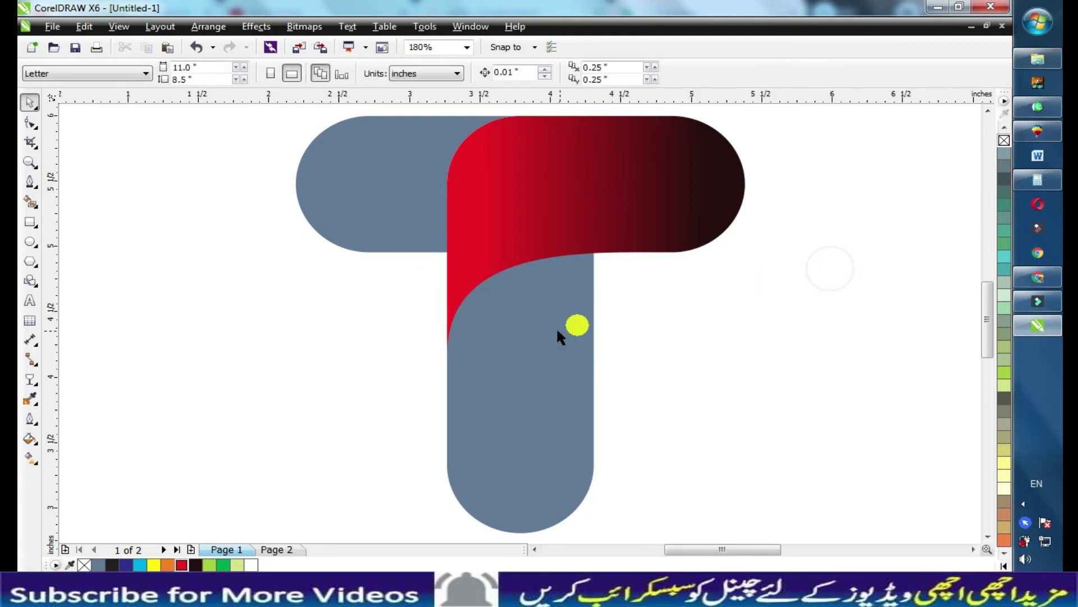
Copy the dark maroon to red gradient fill from the welded piece onto the stem.
click(557, 328)
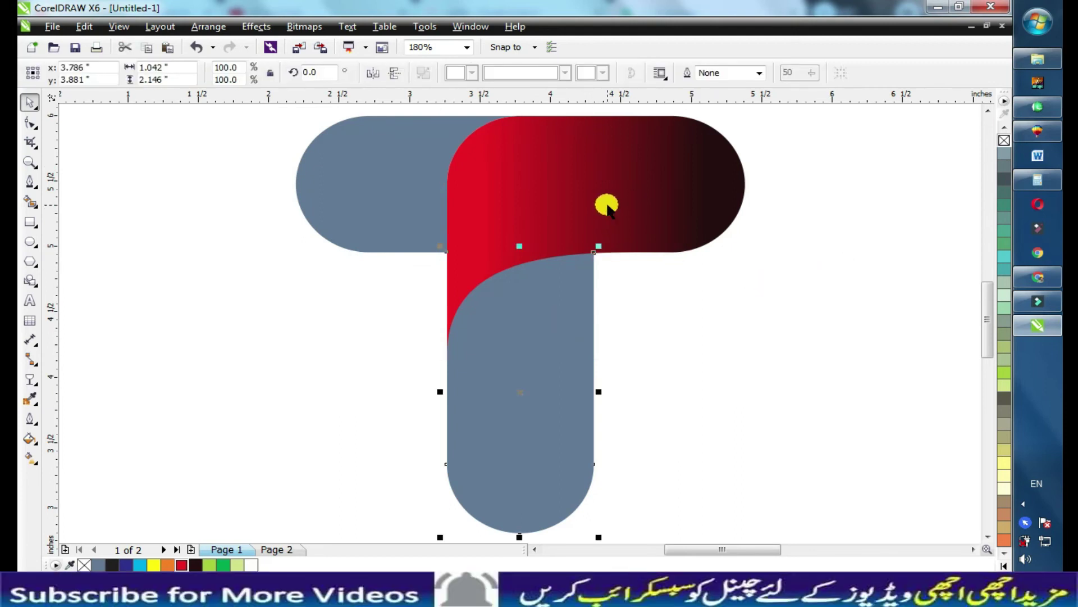
key(g)
click(509, 73)
click(632, 219)
click(541, 349)
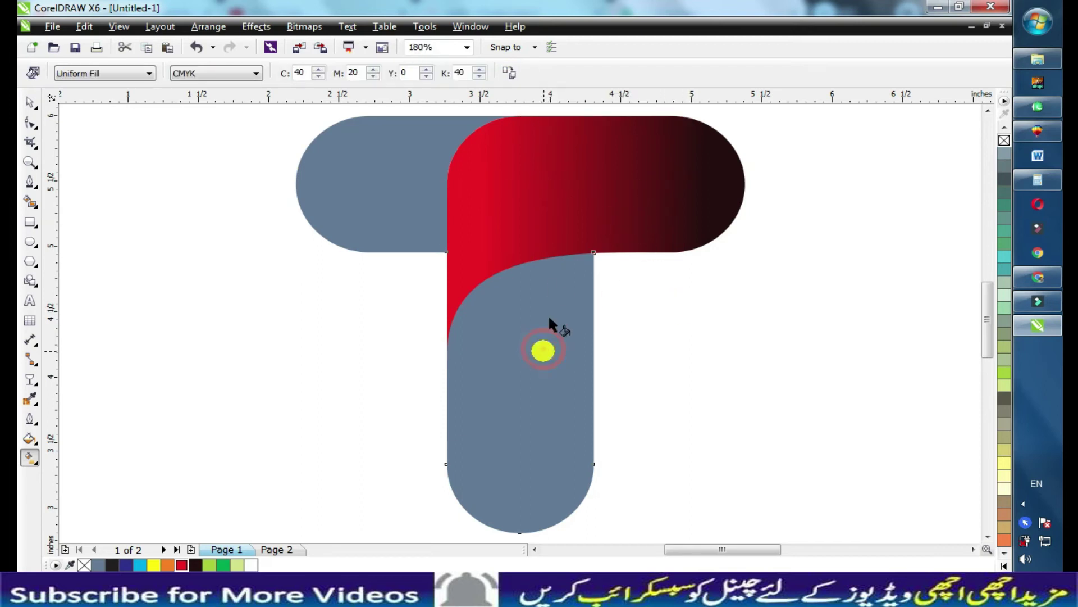
click(509, 73)
click(600, 179)
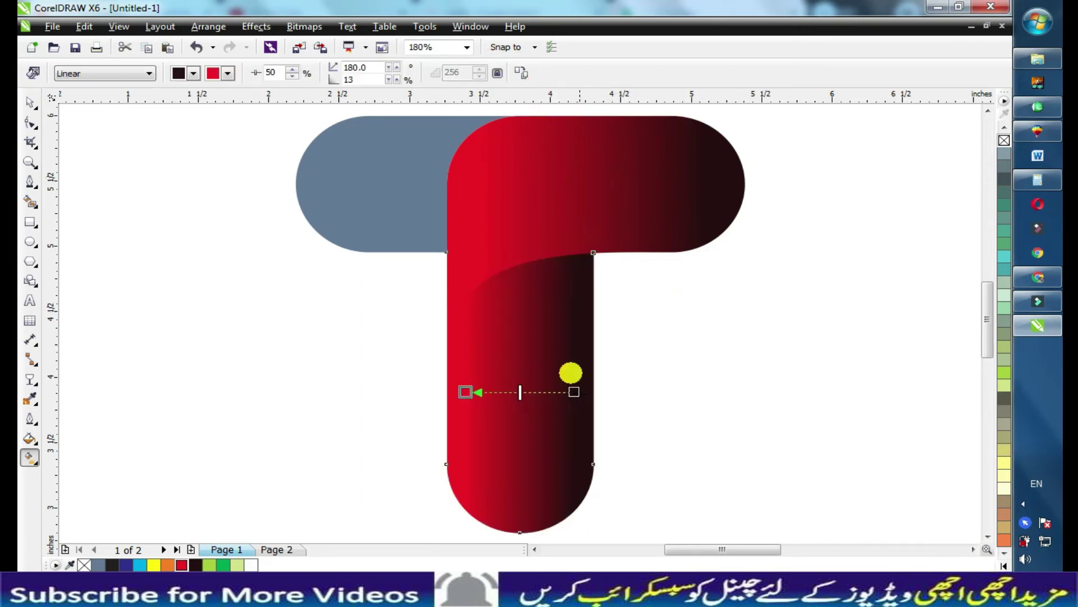
Redirect the stem's gradient to run steeply downward, from dark just below the curved edge to red near the lower right.
drag(576, 393, 524, 281)
drag(463, 389, 572, 456)
drag(523, 281, 529, 315)
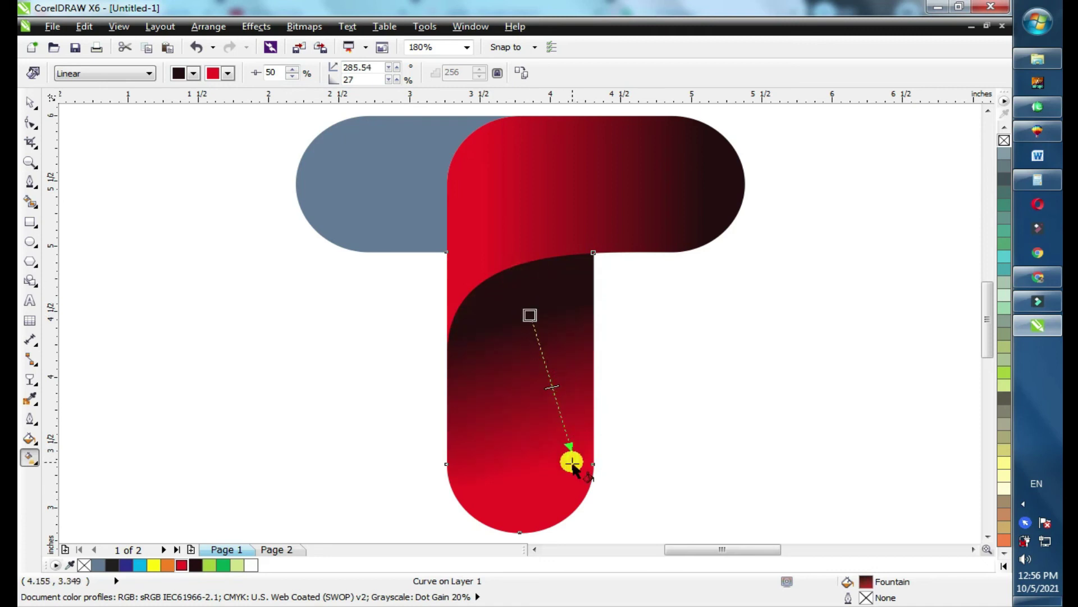
mouse_move(573, 461)
mouse_down()
mouse_move(558, 441)
mouse_move(581, 444)
mouse_up()
key(space)
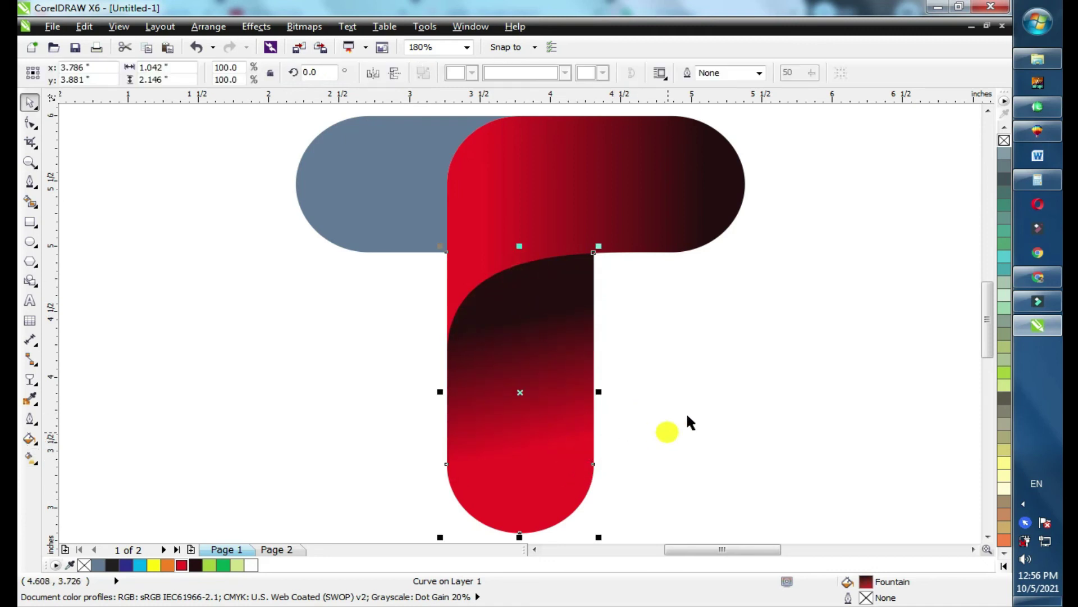
Copy the welded piece's gradient fill onto the crossbar's left-hand piece.
click(573, 205)
click(369, 162)
key(g)
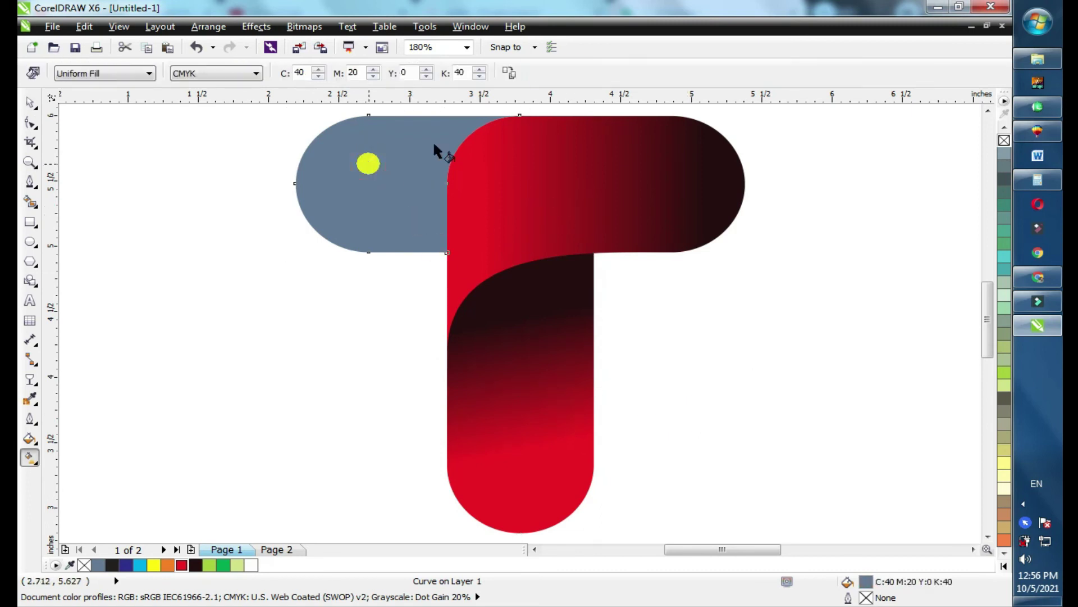
click(509, 72)
click(568, 159)
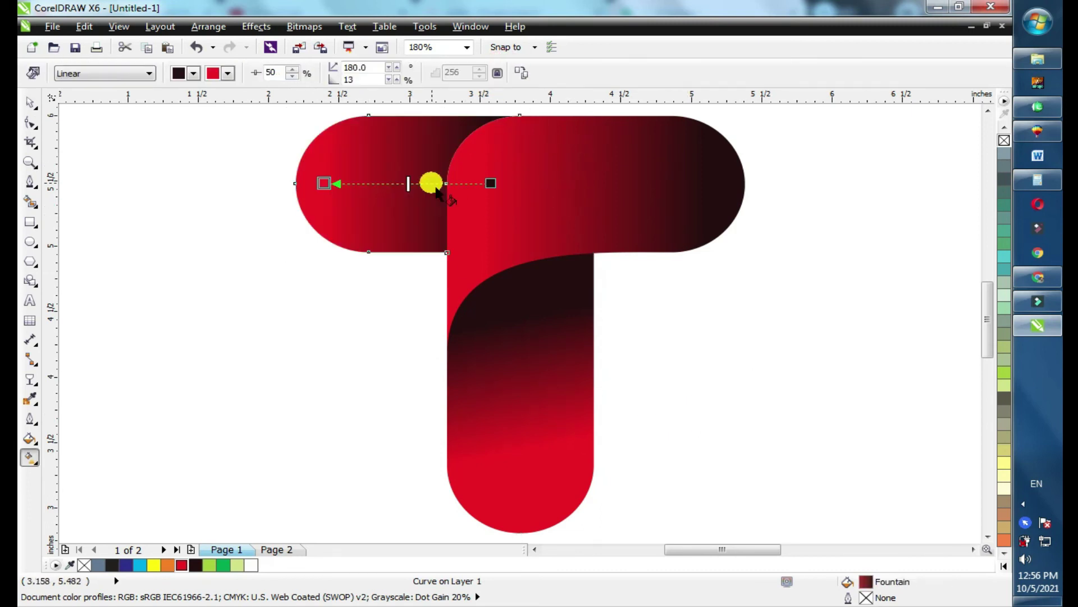
Shorten the left-hand piece's gradient by placing its dark end at the edge where it meets the welded piece.
drag(488, 184, 324, 182)
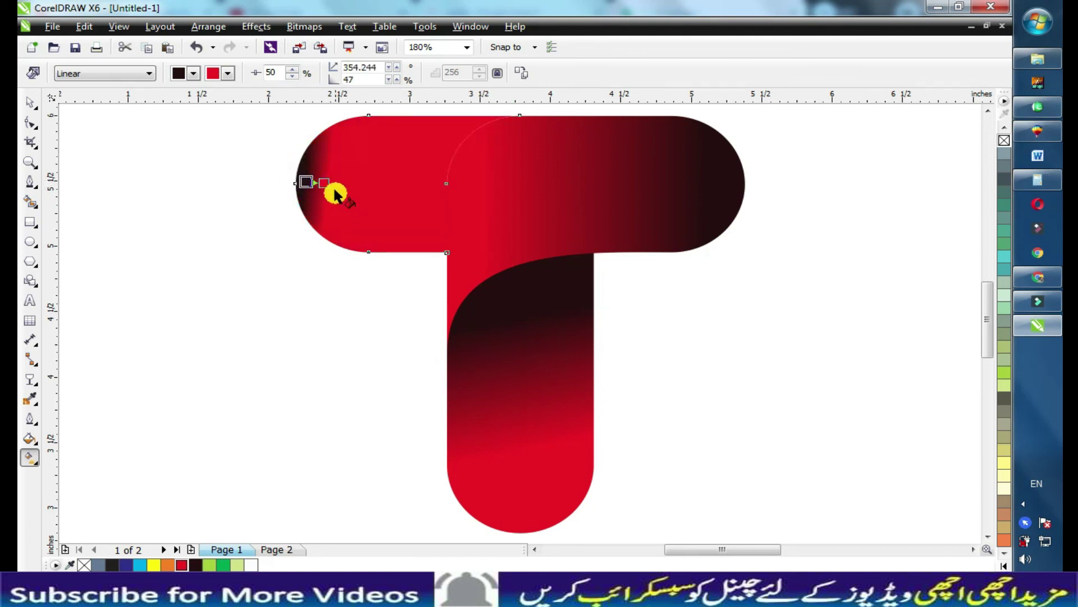
key(ctrl+z)
drag(491, 180, 447, 180)
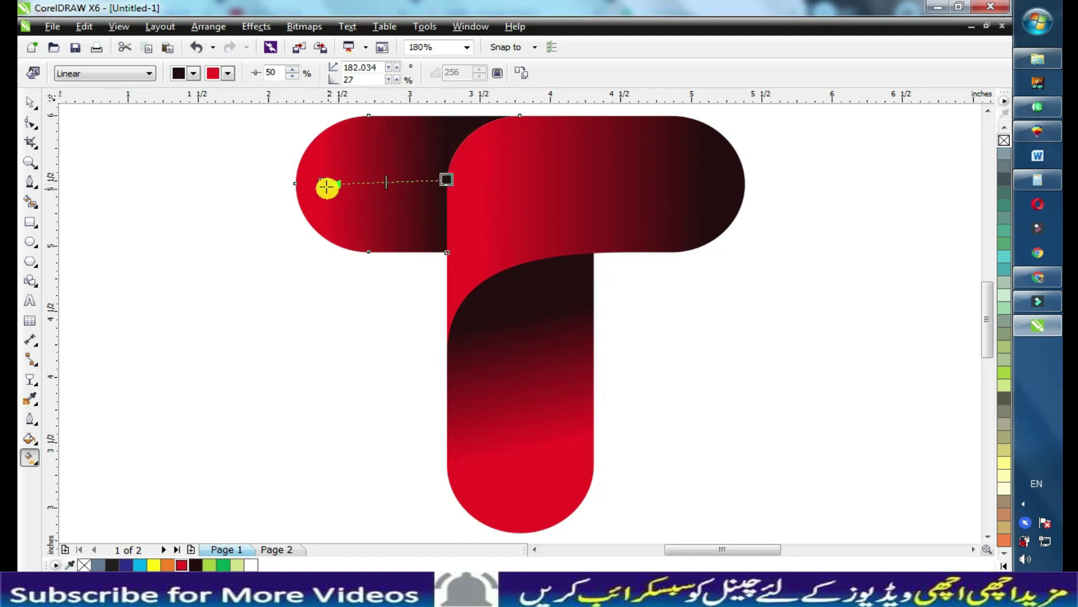
click(712, 288)
Nudge the crossbar's left-hand piece 0.04 inch left and 0.01 inch up to leave a narrow gap beside the welded piece.
click(406, 212)
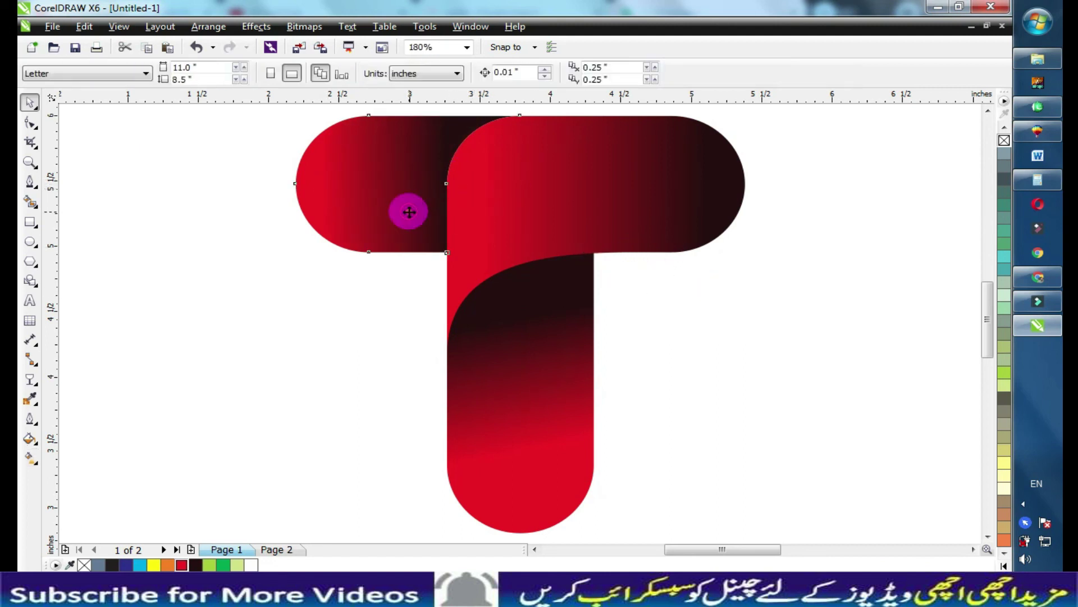
key(Up)
key(Left)
key(Left)
key(Left)
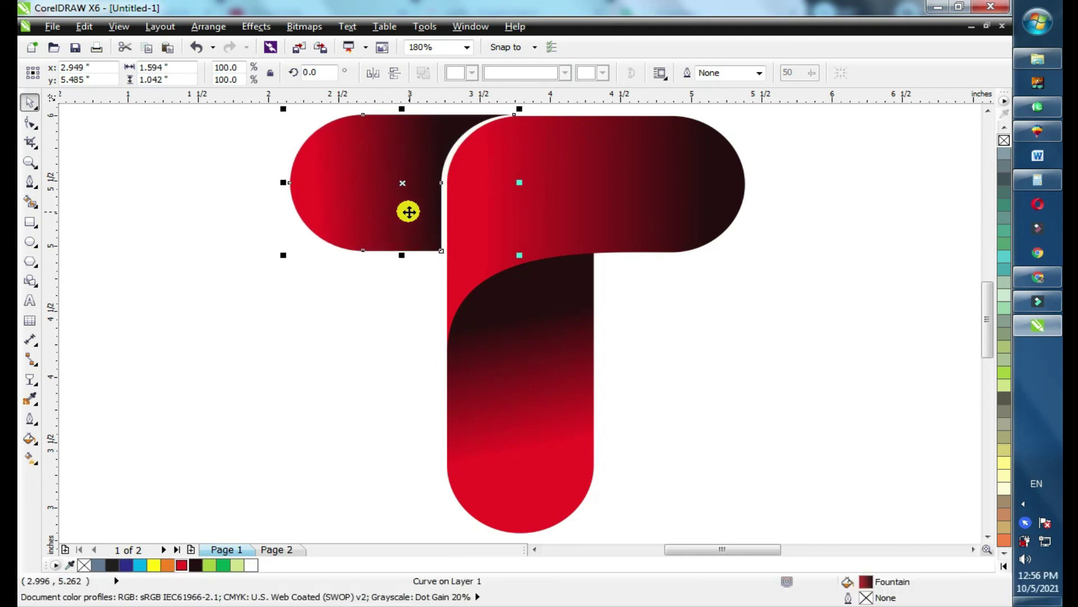
click(706, 330)
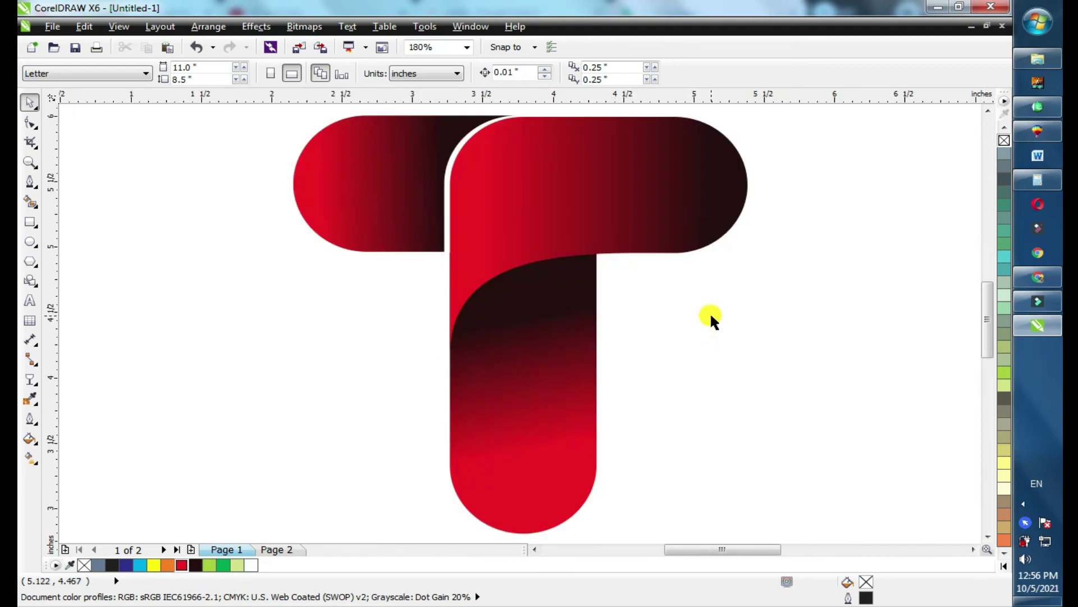